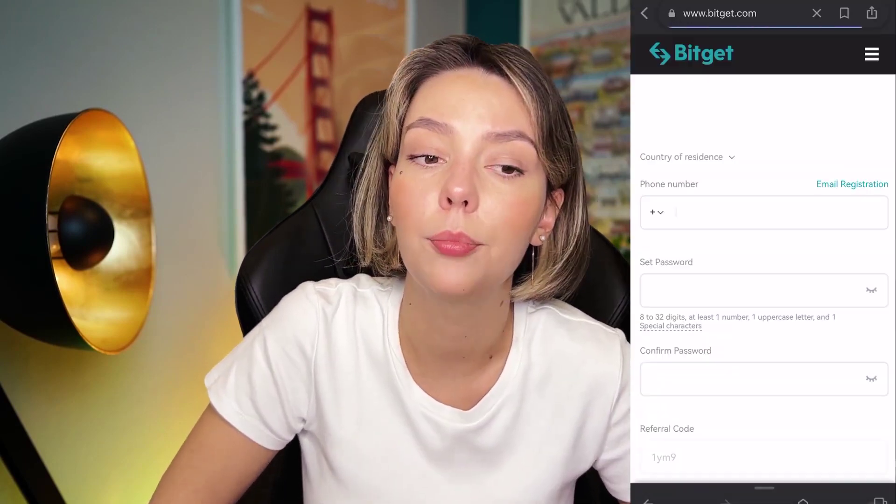
Pan the BTCUSDT 5-minute chart back through 7 October to the 6 October candles
{"action": "scroll", "coordinate": [763, 266], "scroll_direction": "down", "scroll_amount": 10}
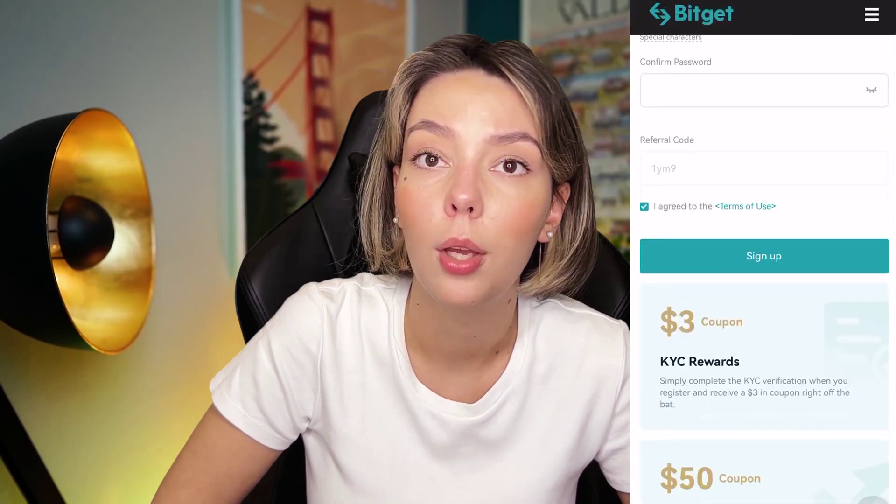
{"action": "scroll", "coordinate": [763, 266], "scroll_direction": "down", "scroll_amount": 6}
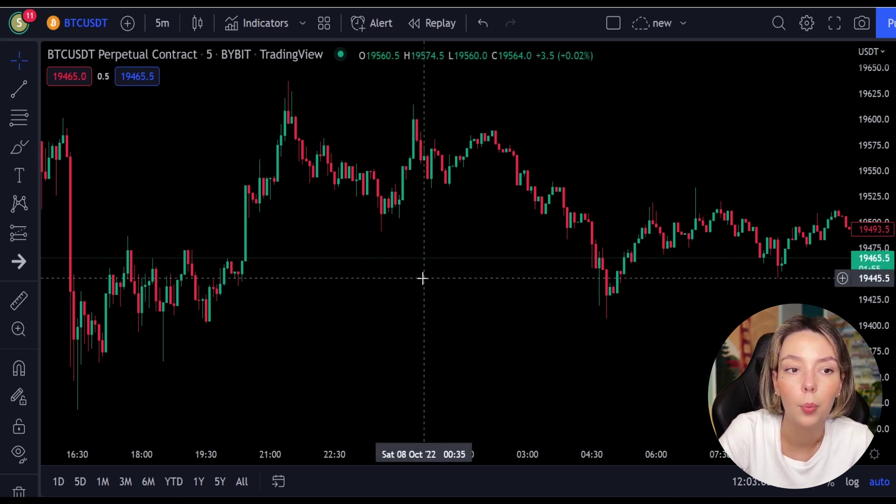
{"action": "left_click_drag", "start_coordinate": [489, 246], "coordinate": [328, 281]}
{"action": "left_click_drag", "start_coordinate": [444, 199], "coordinate": [514, 214]}
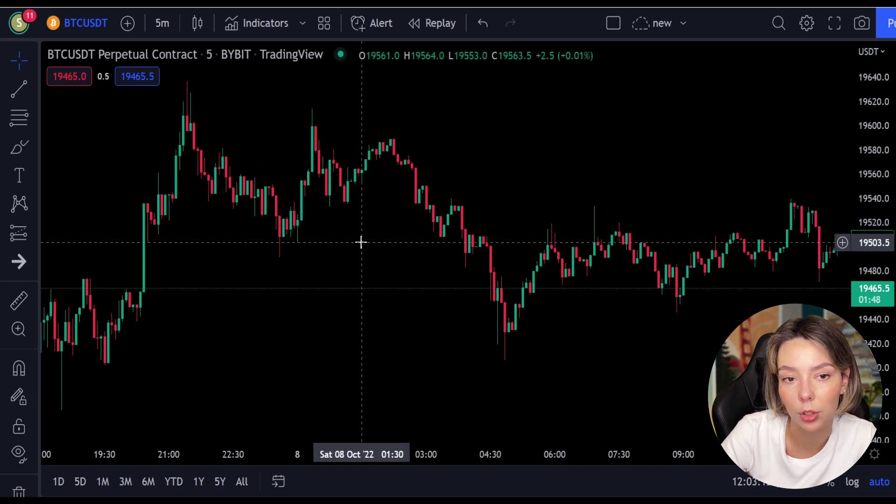
{"action": "left_click_drag", "start_coordinate": [294, 252], "coordinate": [470, 324]}
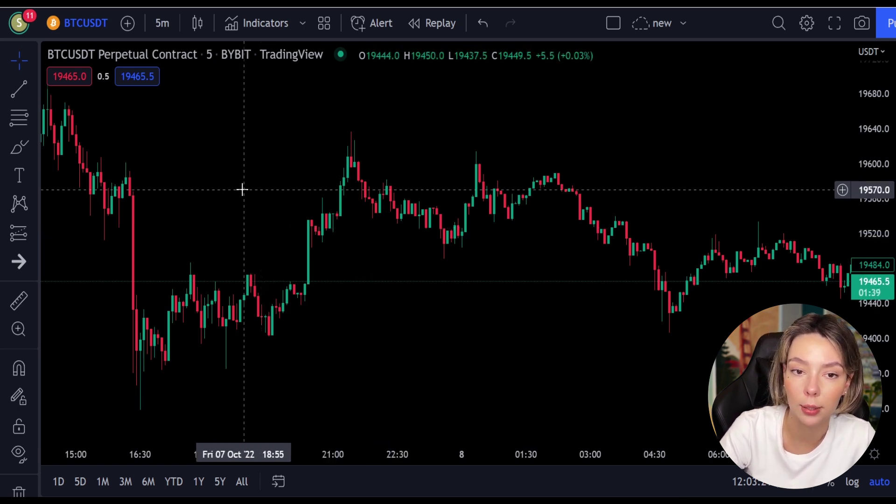
{"action": "left_click_drag", "start_coordinate": [242, 189], "coordinate": [504, 284]}
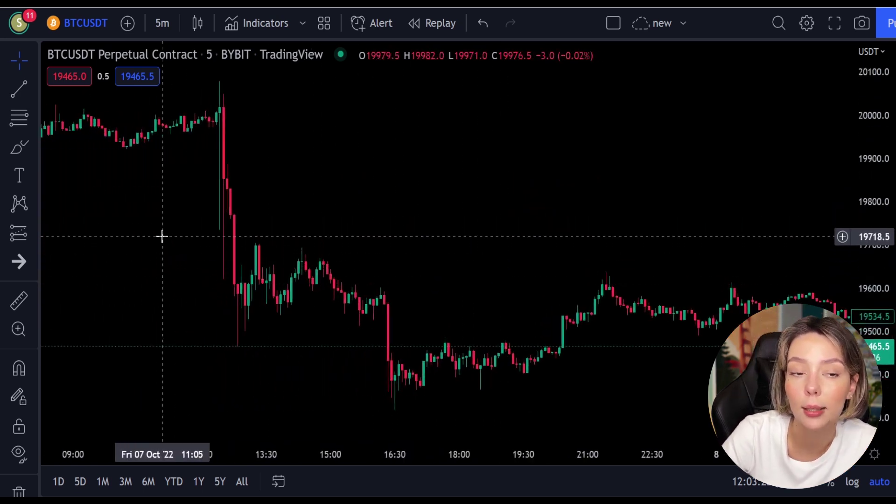
{"action": "left_click_drag", "start_coordinate": [158, 236], "coordinate": [550, 362]}
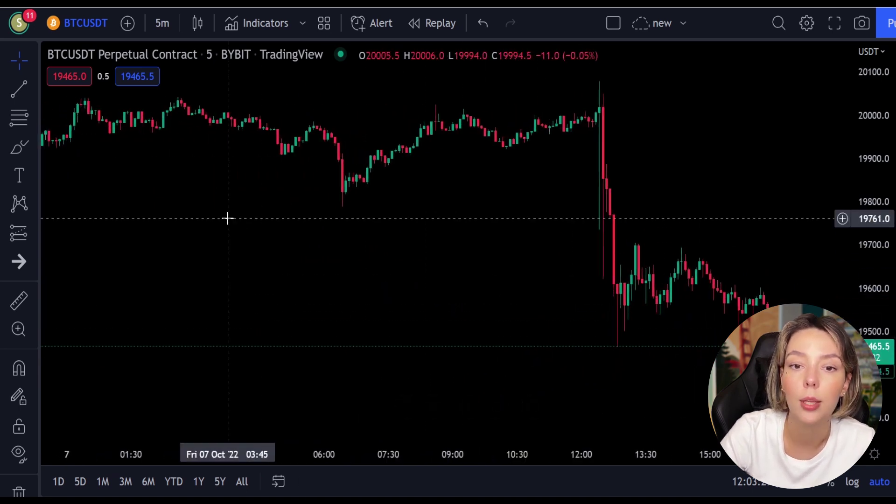
{"action": "left_click_drag", "start_coordinate": [227, 218], "coordinate": [432, 306]}
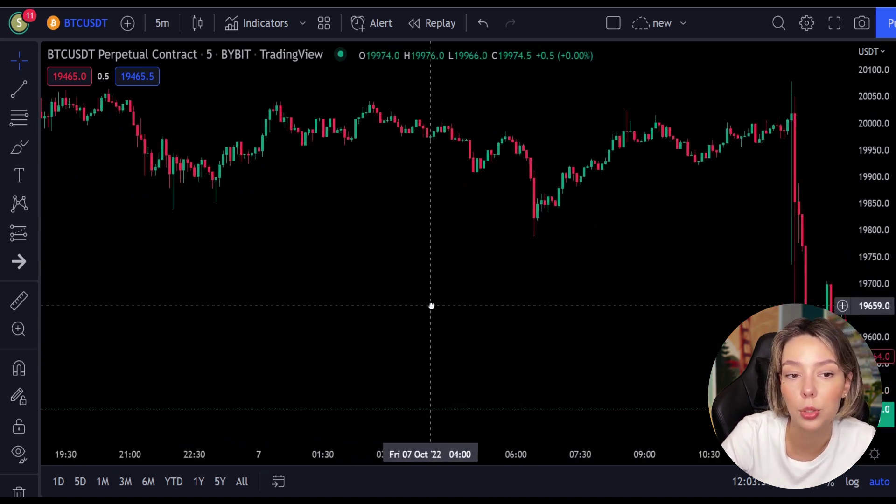
{"action": "left_click_drag", "start_coordinate": [212, 231], "coordinate": [410, 289]}
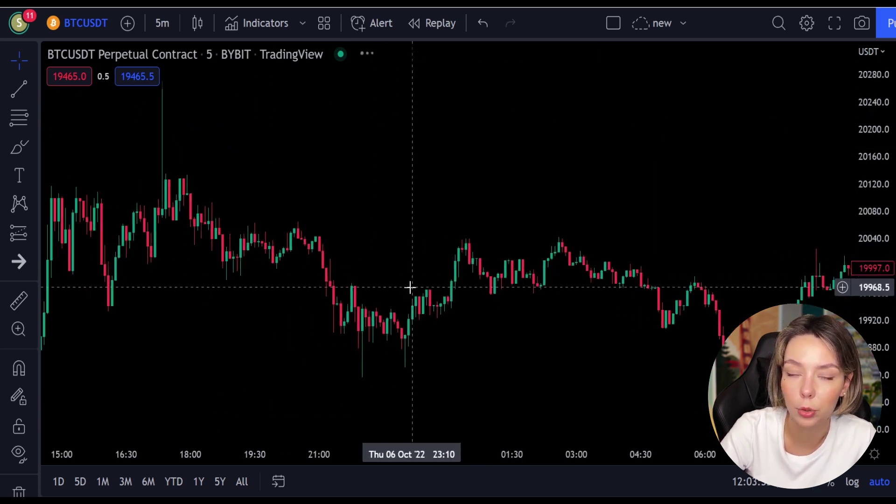
{"action": "left_click_drag", "start_coordinate": [184, 286], "coordinate": [440, 344]}
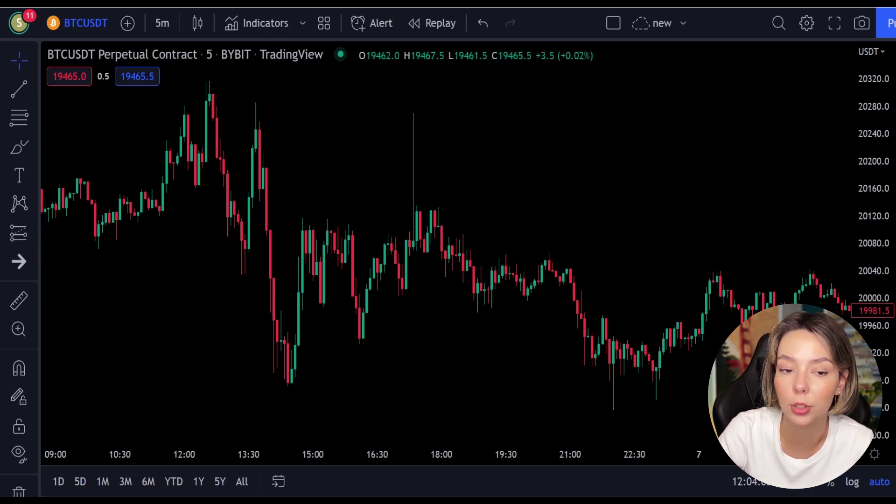
Add the Laguerre RSI indicator by searching 'la rsi' in the indicator library
{"action": "left_click", "coordinate": [263, 24]}
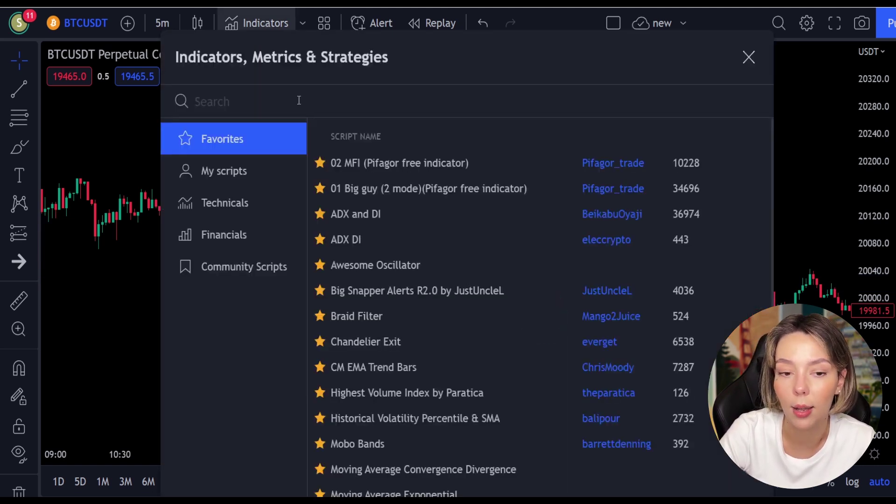
{"action": "type", "text": "la rsi"}
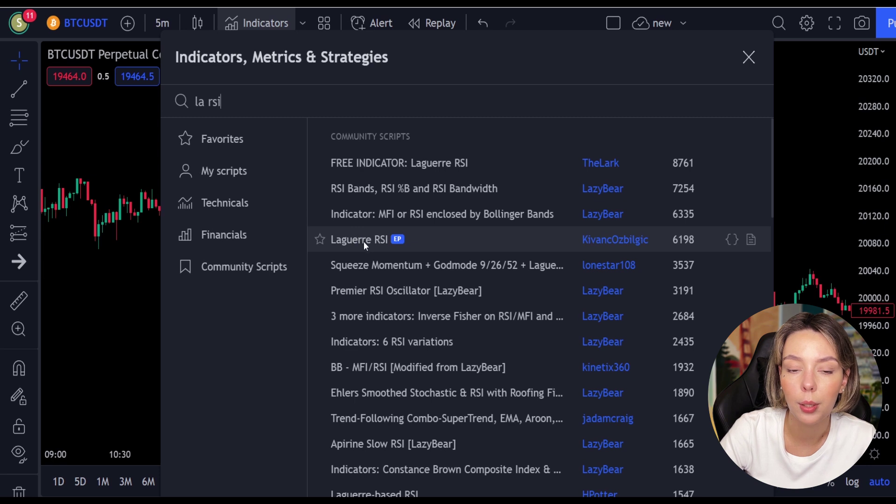
{"action": "left_click", "coordinate": [364, 240]}
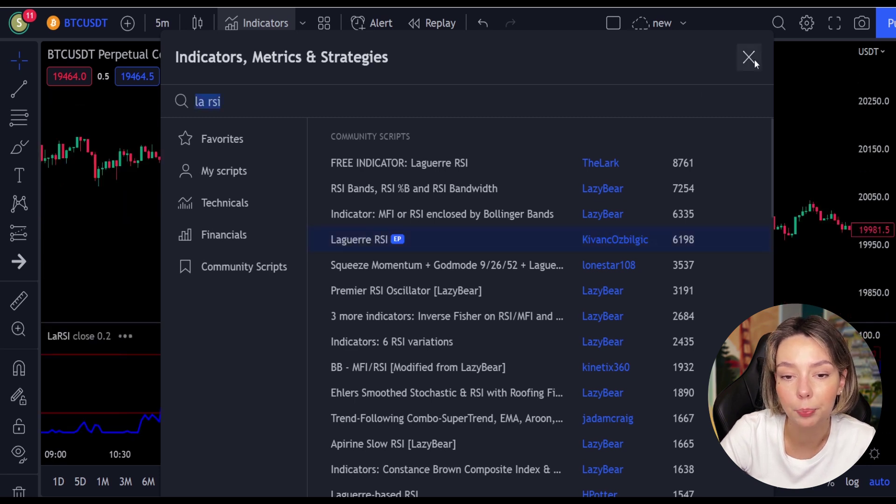
{"action": "left_click", "coordinate": [749, 57]}
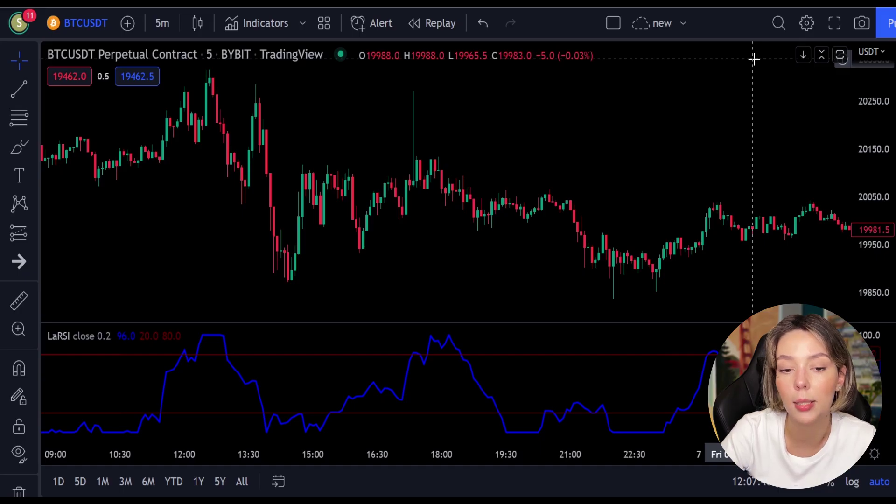
Add the SuperTrend+ indicator, then pan back to the late 5 October candles
{"action": "left_click", "coordinate": [267, 18]}
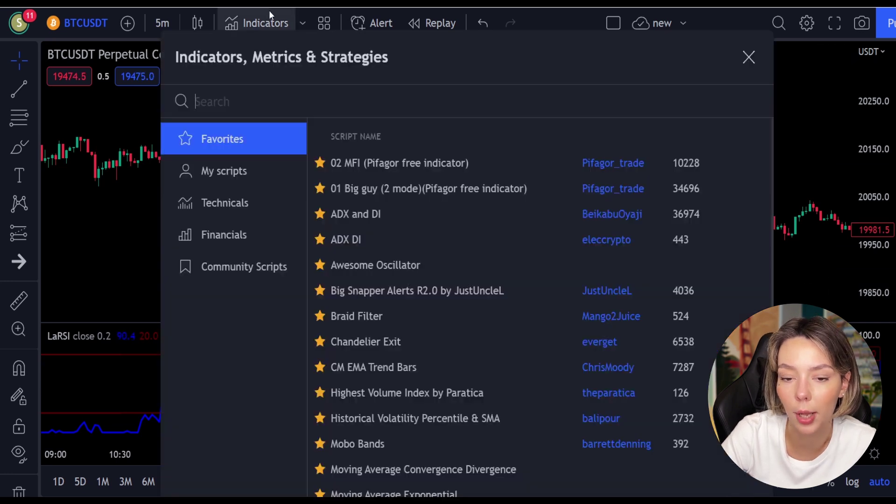
{"action": "type", "text": "supertr"}
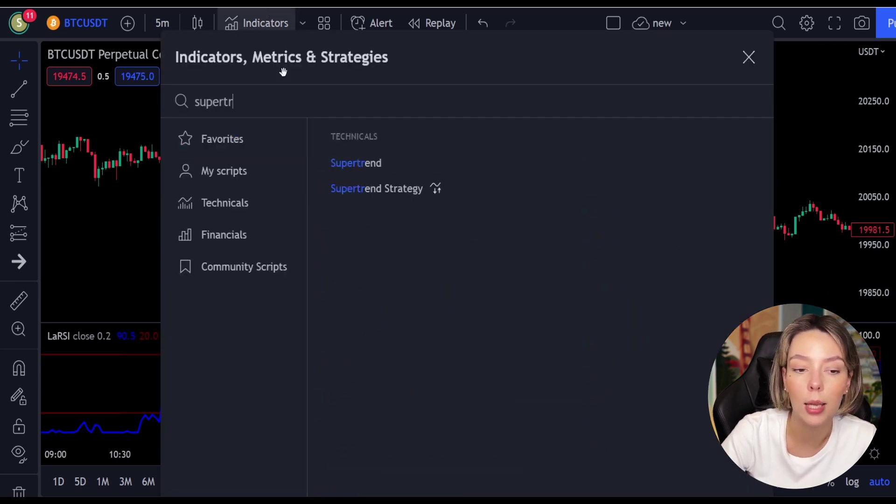
{"action": "type", "text": "end+"}
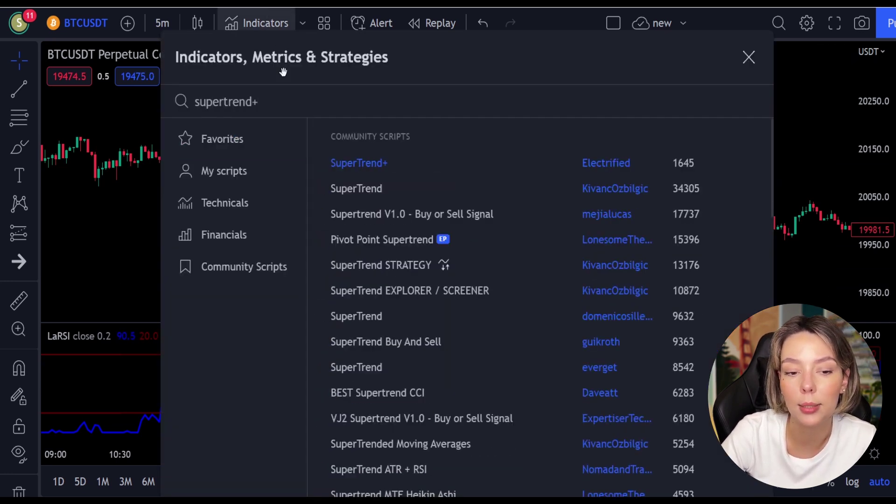
{"action": "left_click", "coordinate": [424, 166]}
{"action": "left_click", "coordinate": [749, 64]}
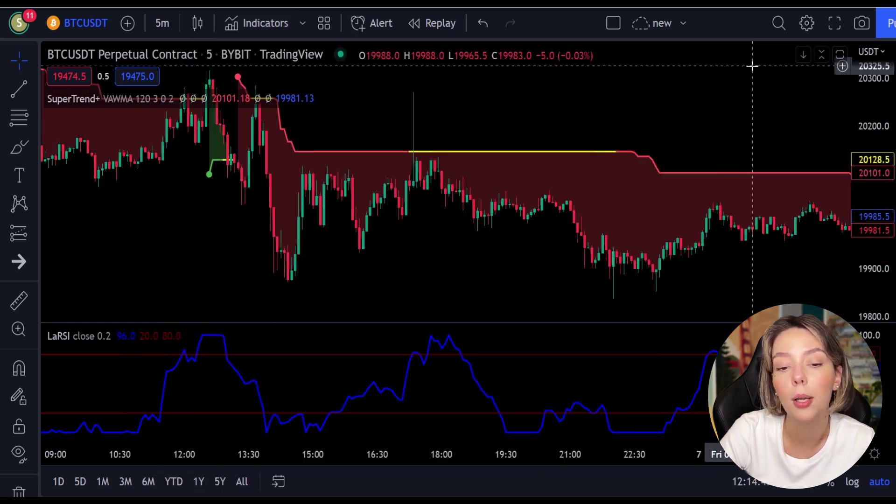
{"action": "left_click_drag", "start_coordinate": [444, 110], "coordinate": [684, 188]}
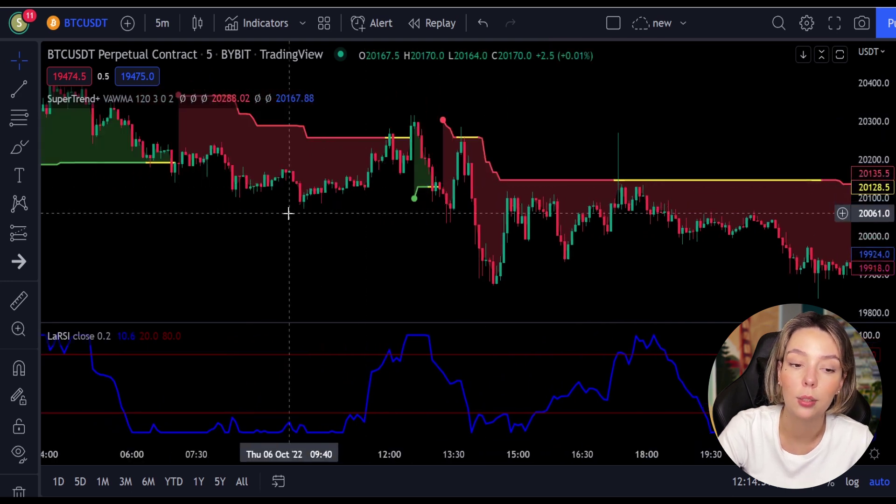
{"action": "left_click_drag", "start_coordinate": [288, 214], "coordinate": [625, 283]}
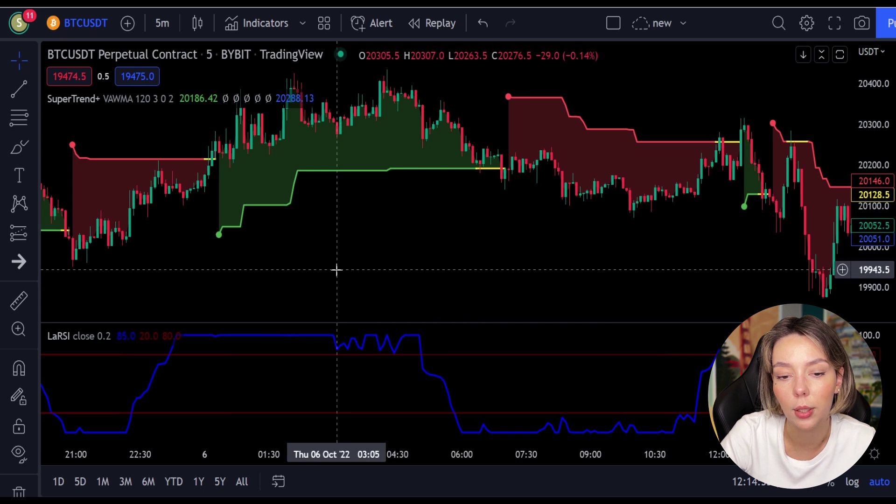
{"action": "left_click_drag", "start_coordinate": [336, 269], "coordinate": [460, 277]}
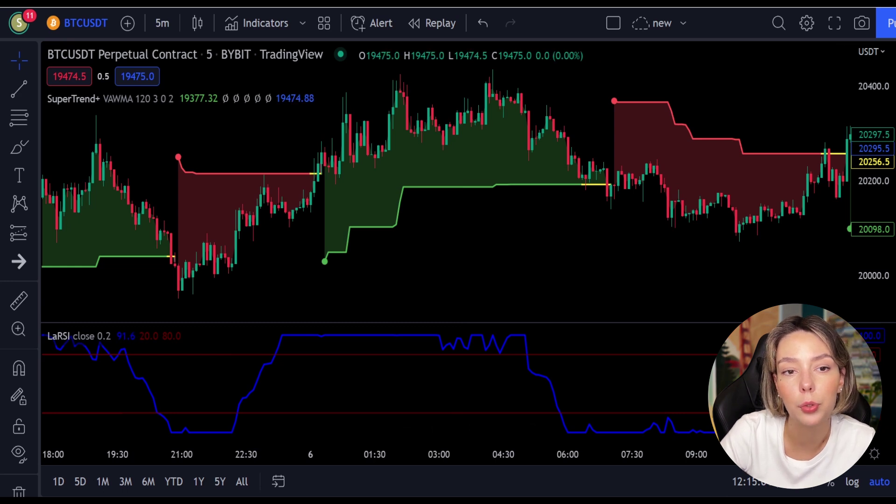
Add the Waddah Attar Explosion V2 [SHK] indicator by searching 'waddah'
{"action": "left_click", "coordinate": [247, 22]}
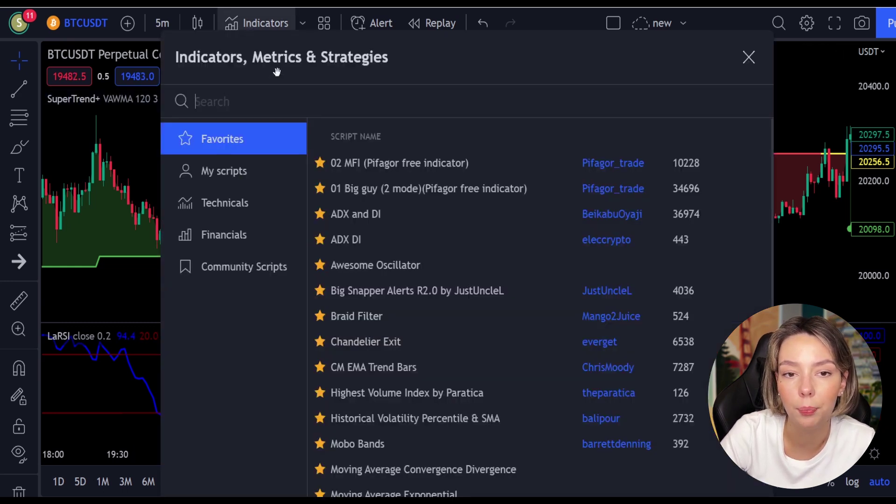
{"action": "type", "text": "waddag"}
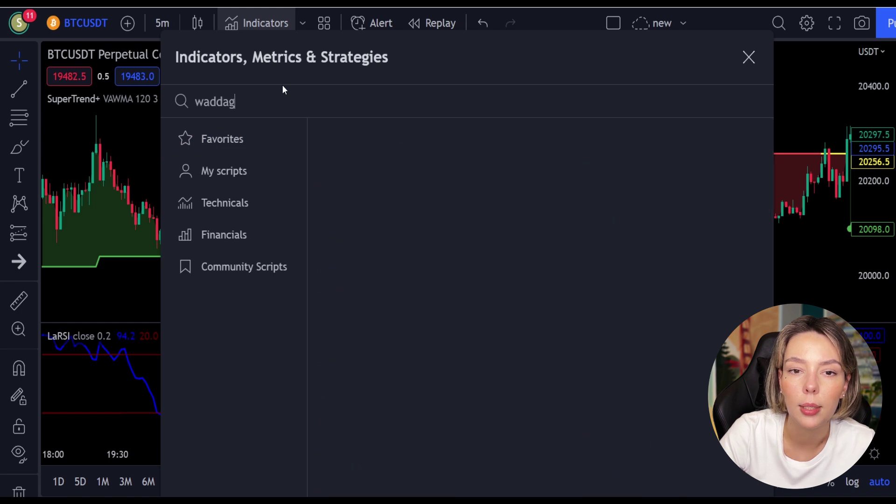
{"action": "key", "text": "BackSpace"}
{"action": "type", "text": "h"}
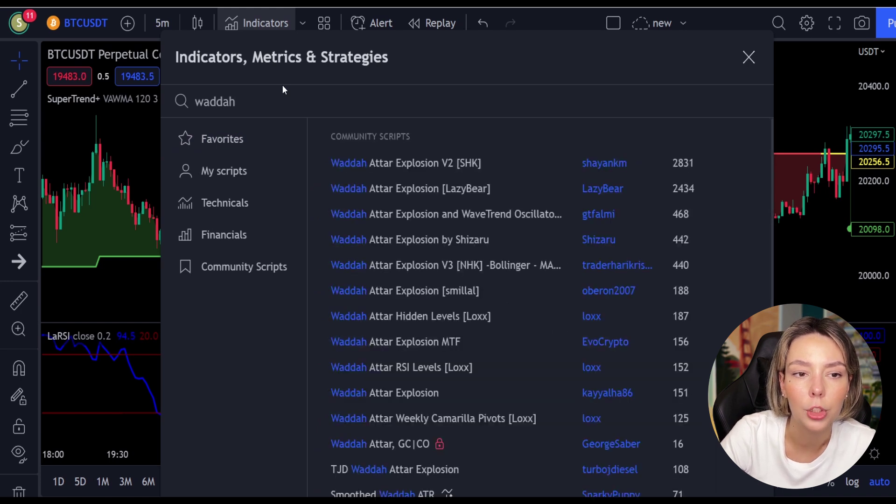
{"action": "left_click", "coordinate": [419, 160]}
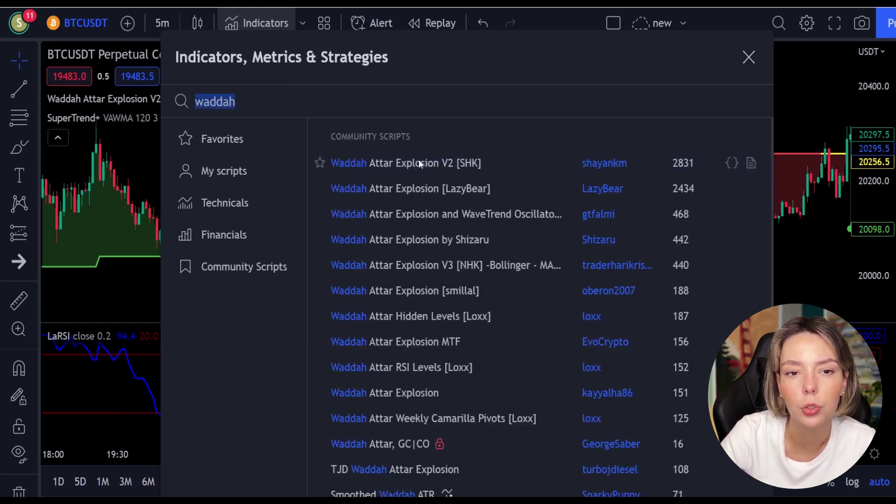
{"action": "left_click", "coordinate": [748, 58]}
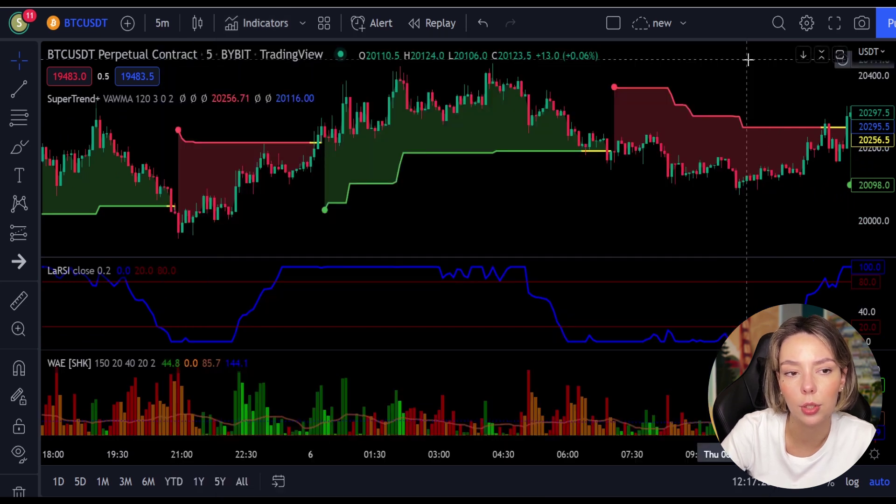
Raise the SuperTrend+ Multiplier from 3 to 4
{"action": "mouse_move", "coordinate": [178, 100]}
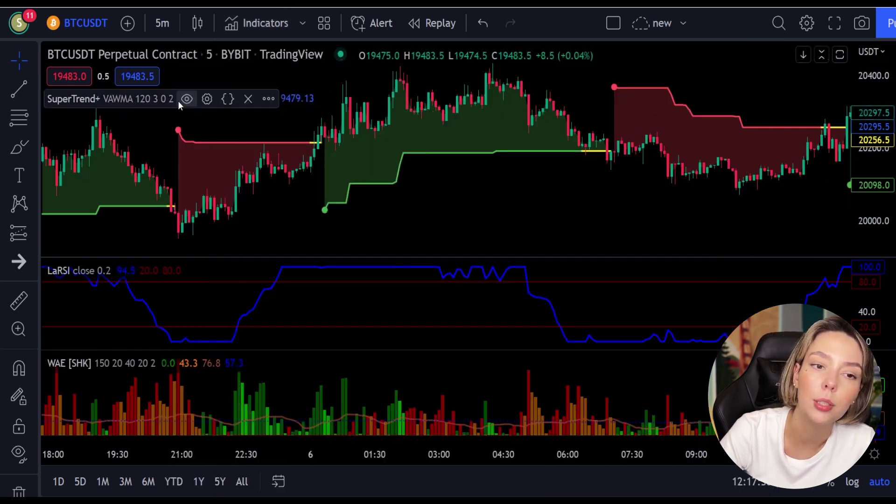
{"action": "left_click", "coordinate": [207, 99]}
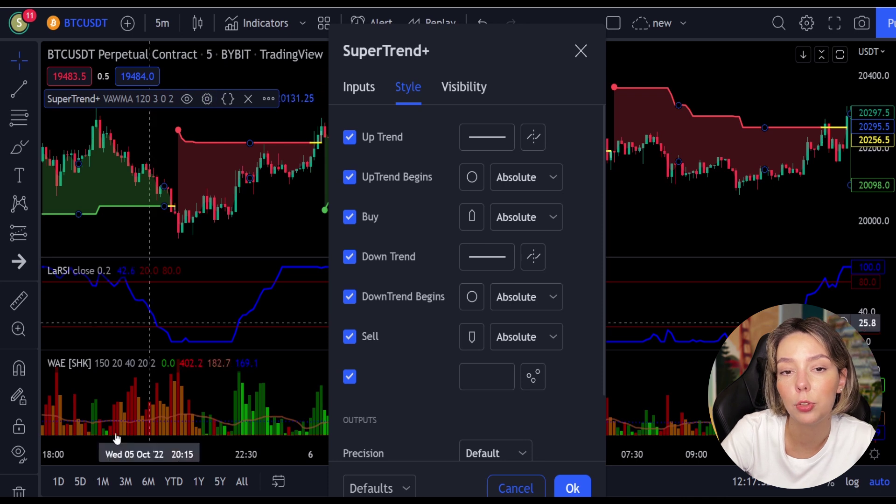
{"action": "left_click", "coordinate": [359, 86]}
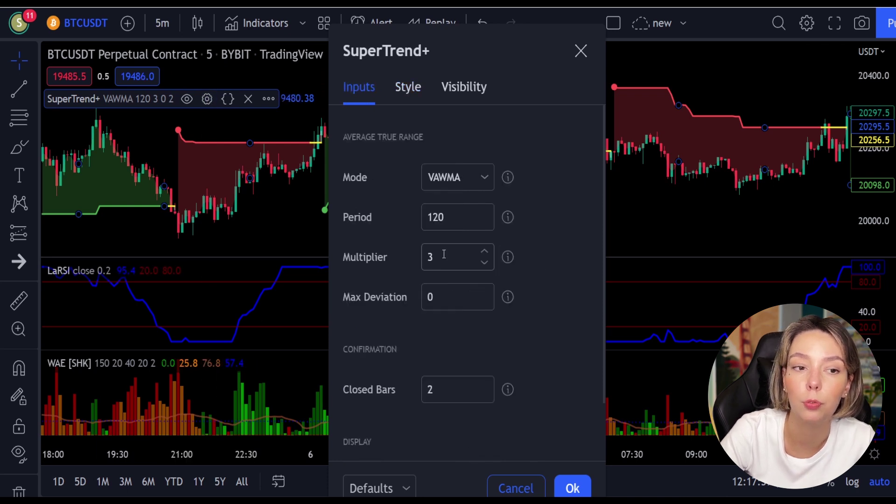
{"action": "left_click", "coordinate": [485, 252]}
{"action": "left_click", "coordinate": [486, 251]}
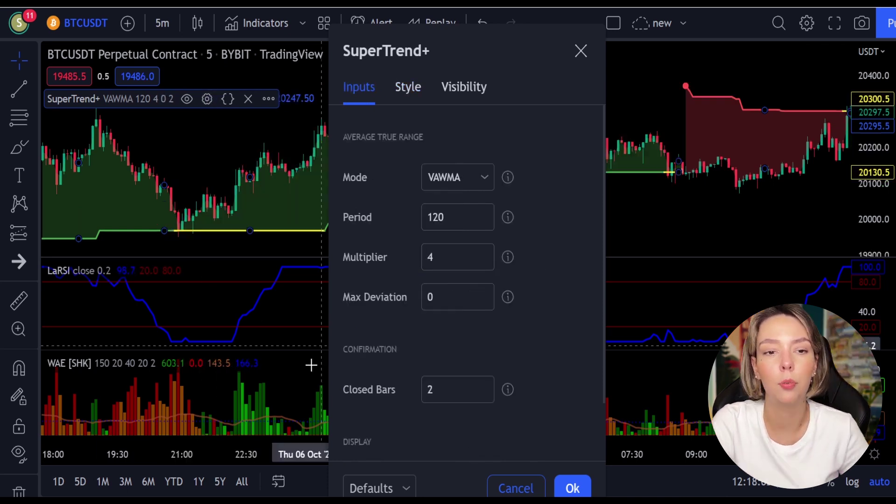
{"action": "key", "text": "Return"}
In the WAE style settings, turn off DeadZoneLine and make ExplosionLine solid white
{"action": "left_click", "coordinate": [188, 363]}
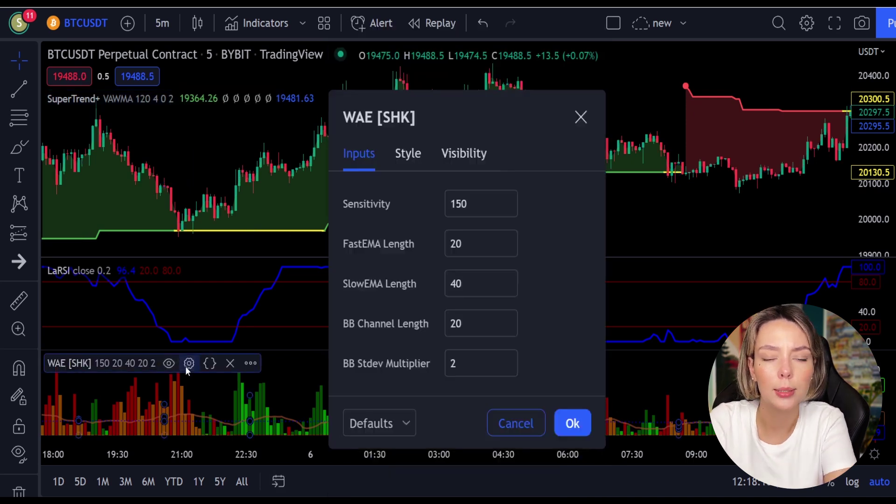
{"action": "left_click", "coordinate": [408, 153]}
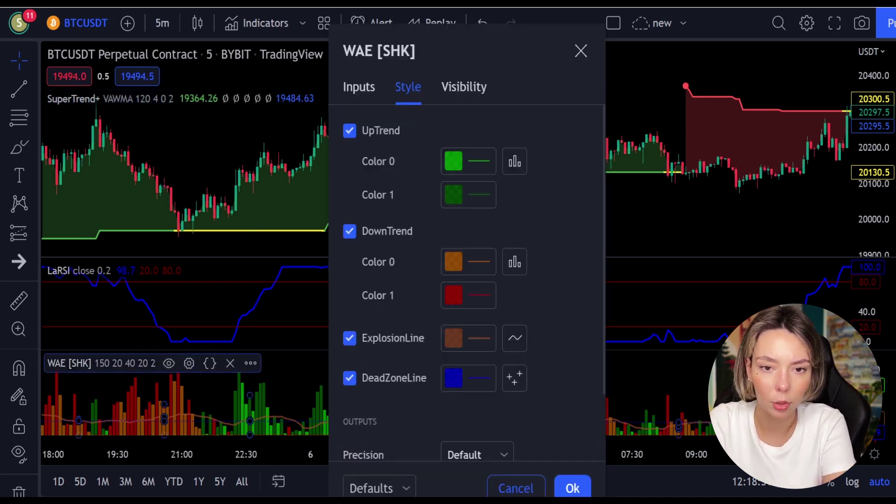
{"action": "scroll", "coordinate": [353, 342], "scroll_direction": "down", "scroll_amount": 1}
{"action": "left_click", "coordinate": [350, 341]}
{"action": "left_click", "coordinate": [462, 300]}
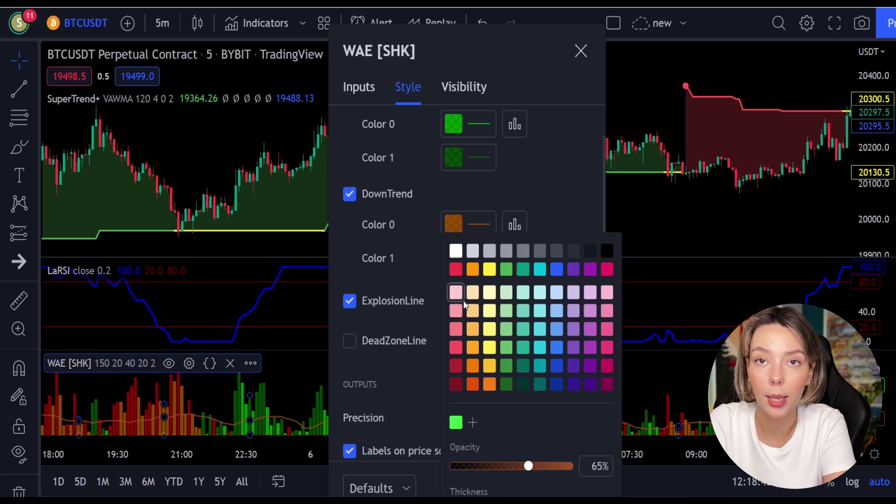
{"action": "left_click", "coordinate": [455, 251]}
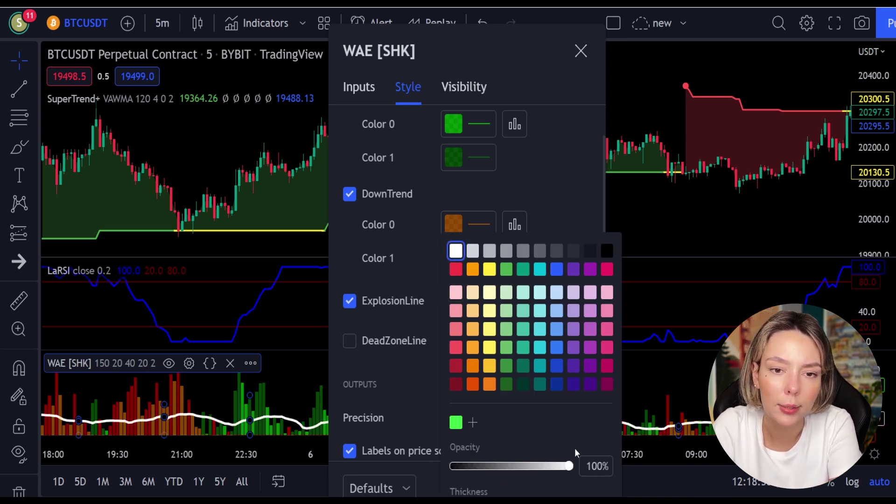
{"action": "left_click", "coordinate": [426, 399]}
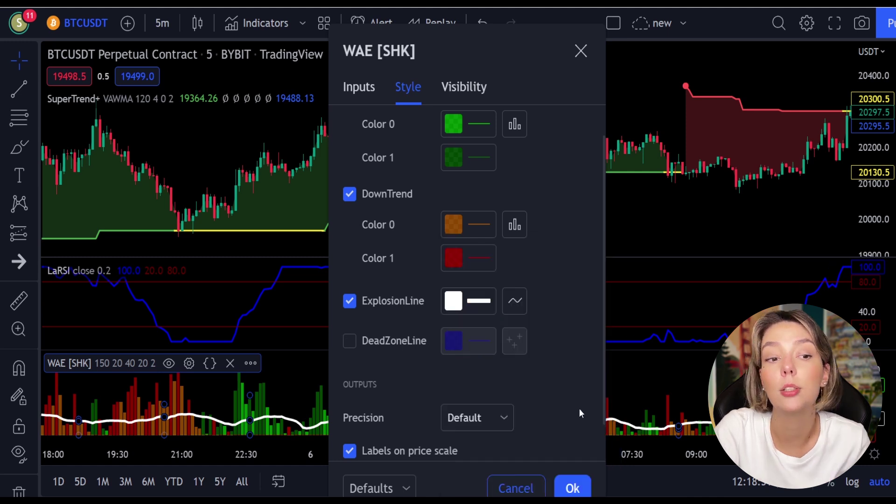
{"action": "left_click", "coordinate": [575, 489]}
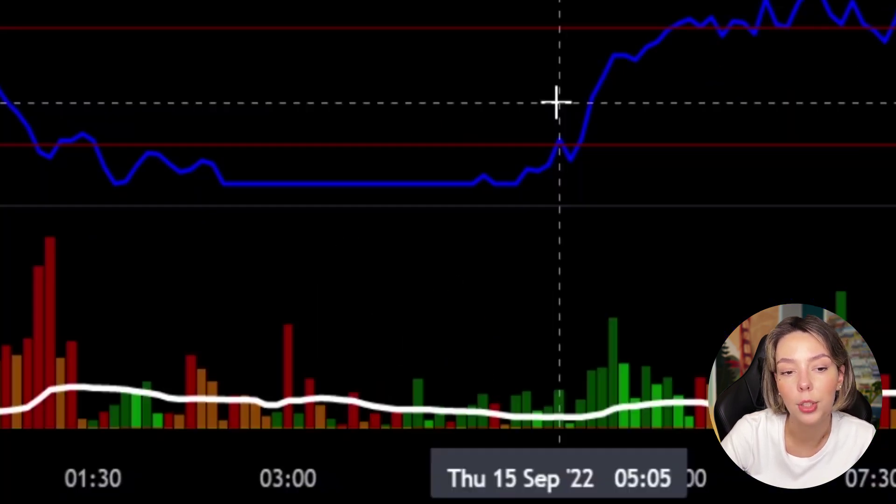
{"action": "mouse_move", "coordinate": [496, 407]}
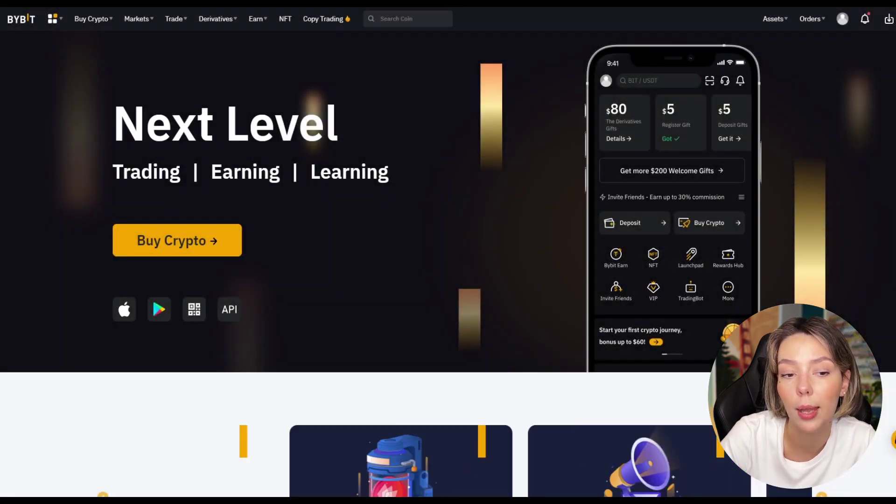
Browse the Bybit homepage and derivatives contracts, lowering long leverage below 100x
{"action": "scroll", "coordinate": [503, 135], "scroll_direction": "down", "scroll_amount": 6}
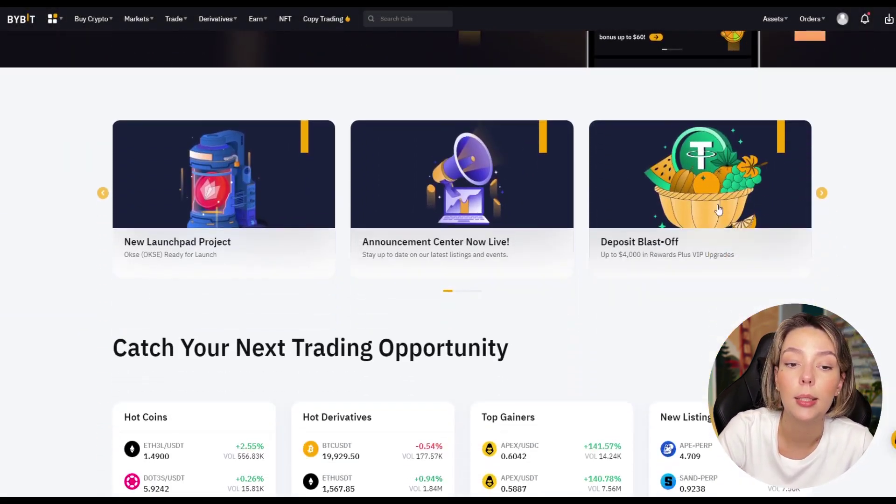
{"action": "scroll", "coordinate": [788, 228], "scroll_direction": "down", "scroll_amount": 12}
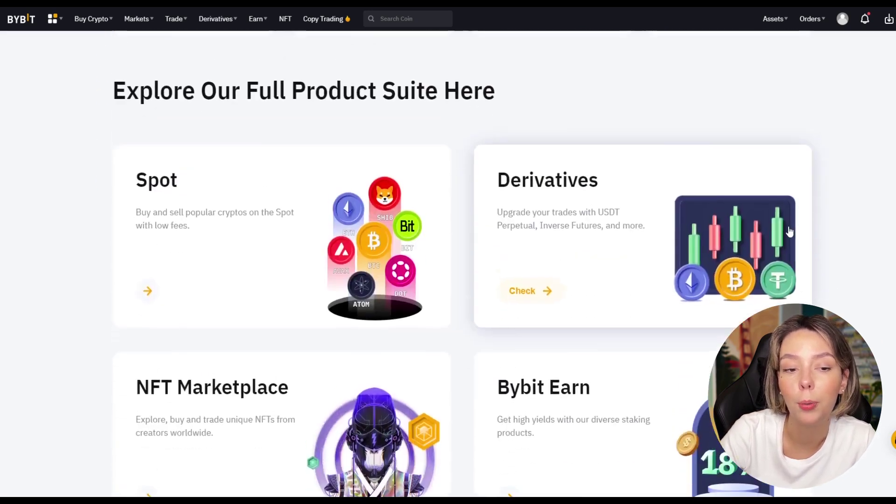
{"action": "scroll", "coordinate": [788, 226], "scroll_direction": "up", "scroll_amount": 18}
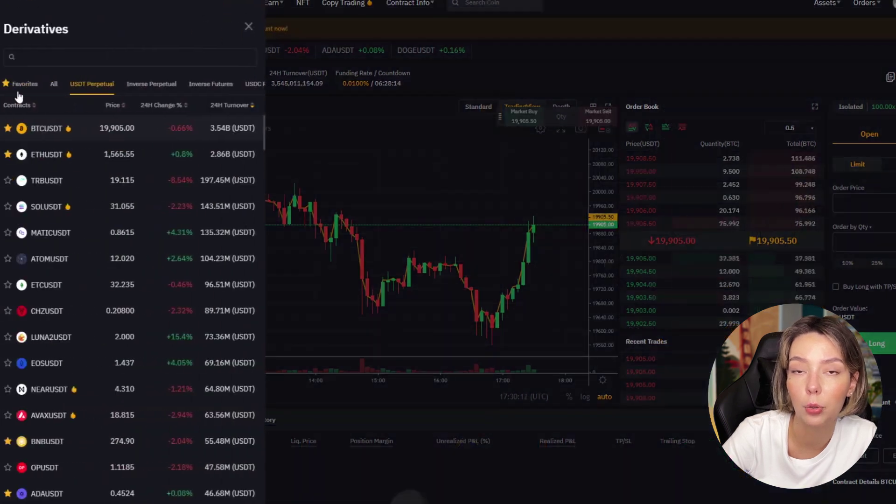
{"action": "scroll", "coordinate": [75, 225], "scroll_direction": "down", "scroll_amount": 20}
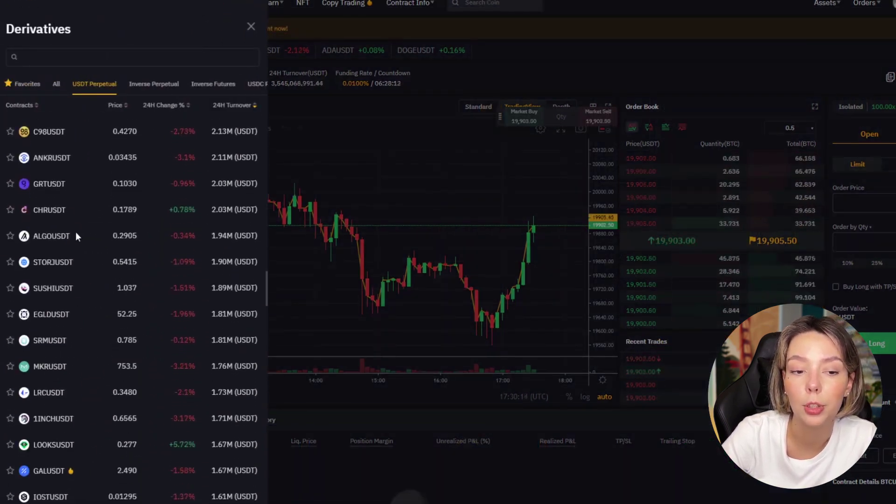
{"action": "scroll", "coordinate": [78, 234], "scroll_direction": "down", "scroll_amount": 15}
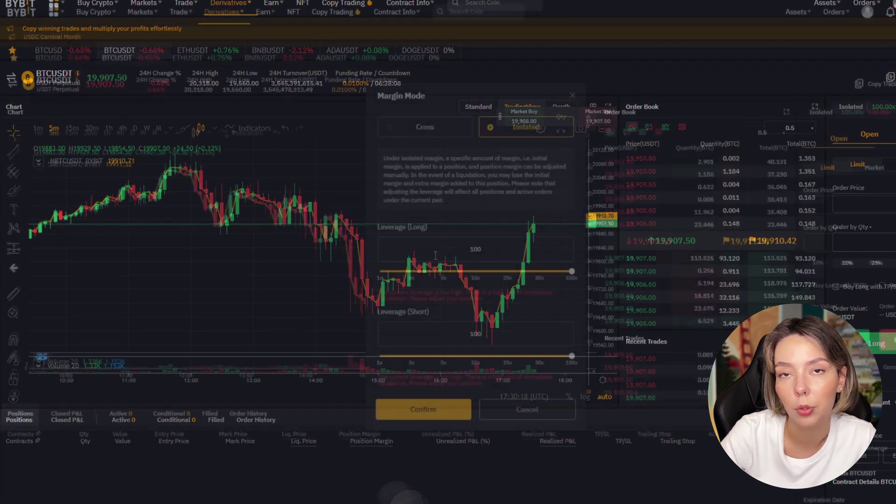
{"action": "left_click_drag", "start_coordinate": [572, 271], "coordinate": [483, 295]}
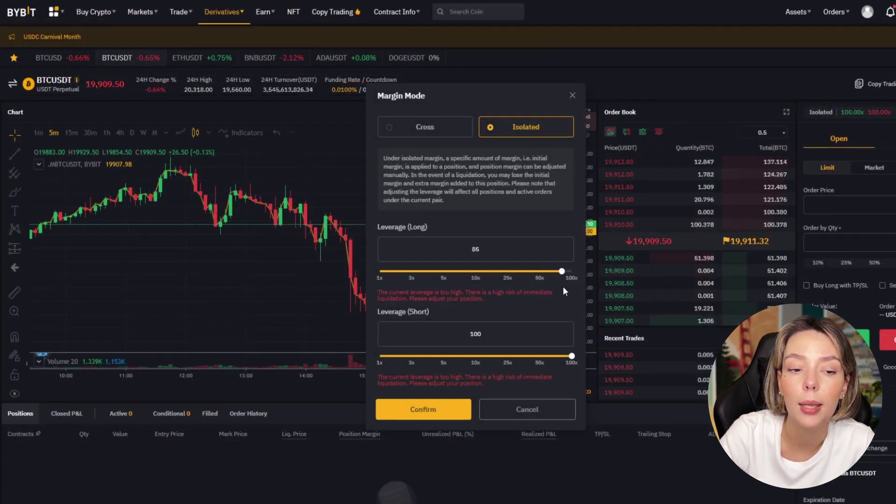
Highlight the $4,000 bonus headline on the Deposit Blast-Off page
{"action": "scroll", "coordinate": [570, 267], "scroll_direction": "down", "scroll_amount": 4}
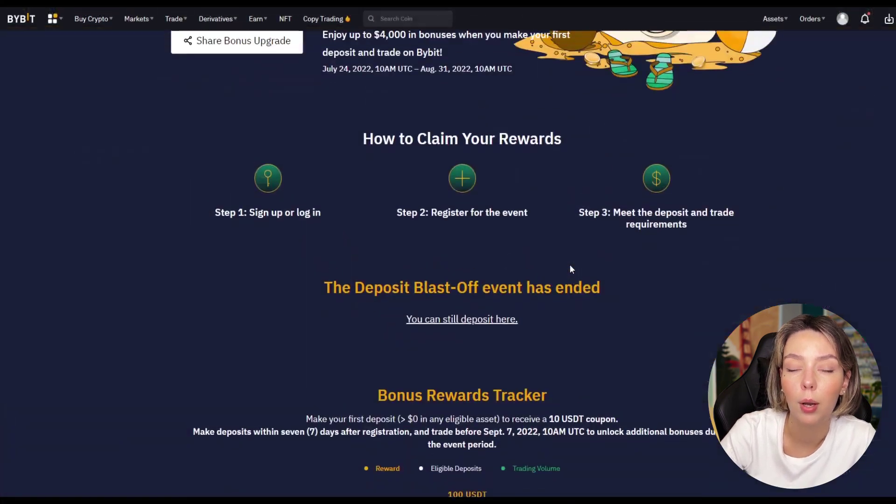
{"action": "scroll", "coordinate": [569, 268], "scroll_direction": "up", "scroll_amount": 5}
{"action": "left_click_drag", "start_coordinate": [276, 128], "coordinate": [455, 145]}
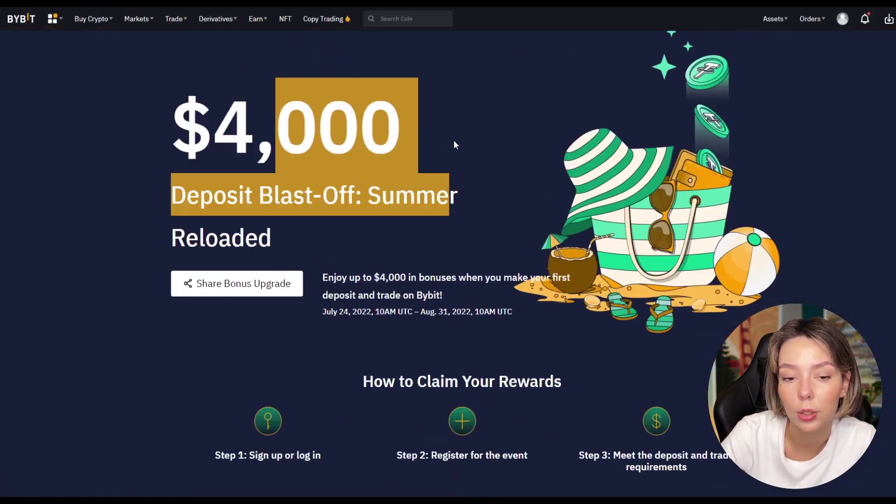
{"action": "left_click", "coordinate": [455, 144]}
{"action": "scroll", "coordinate": [520, 232], "scroll_direction": "down", "scroll_amount": 5}
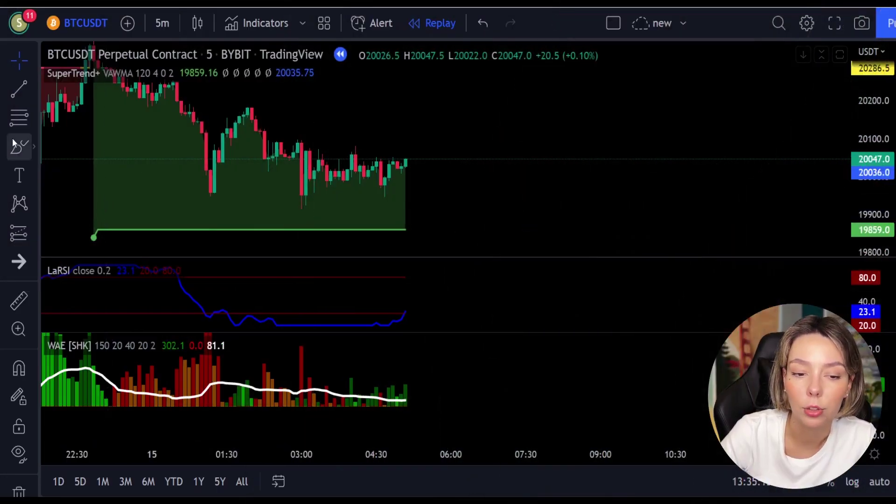
Circle the end of the LaRSI line with the red brush, undoing an extra WAE stroke
{"action": "left_click", "coordinate": [13, 145]}
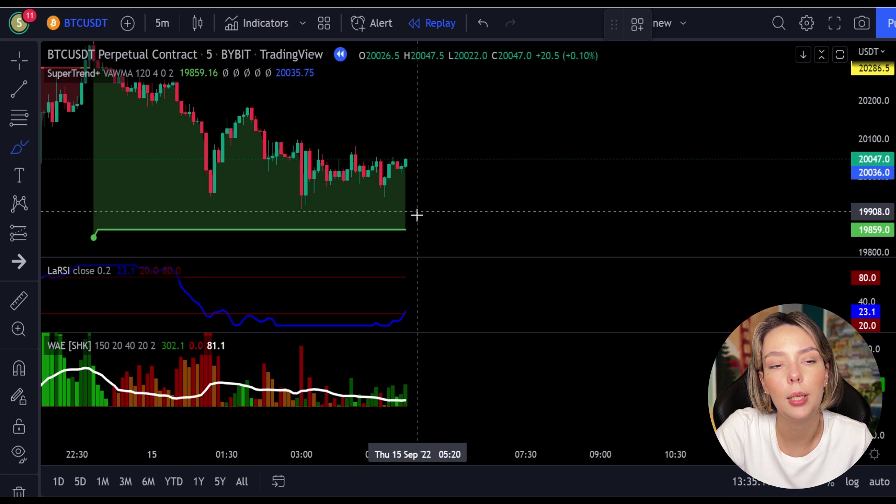
{"action": "mouse_move", "coordinate": [418, 307]}
{"action": "left_mouse_down"}
{"action": "mouse_move", "coordinate": [400, 310]}
{"action": "mouse_move", "coordinate": [415, 317]}
{"action": "left_mouse_up"}
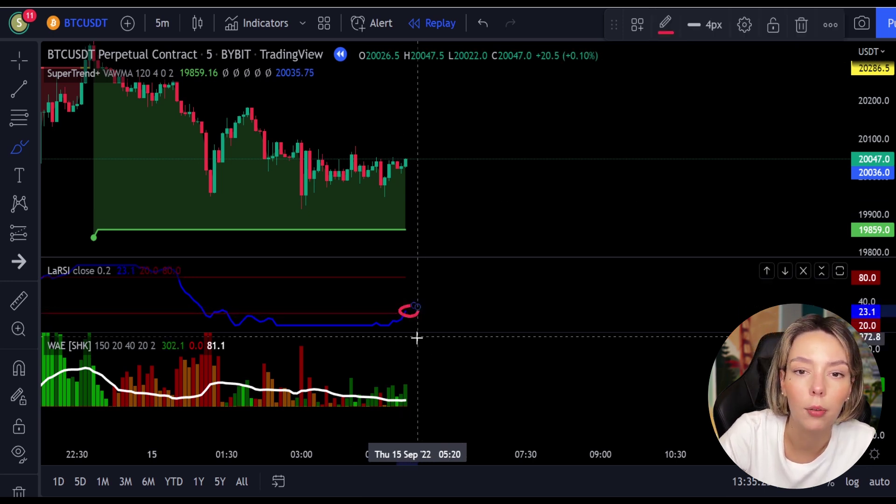
{"action": "mouse_move", "coordinate": [411, 365]}
{"action": "left_mouse_down"}
{"action": "mouse_move", "coordinate": [400, 380]}
{"action": "mouse_move", "coordinate": [421, 390]}
{"action": "left_mouse_up"}
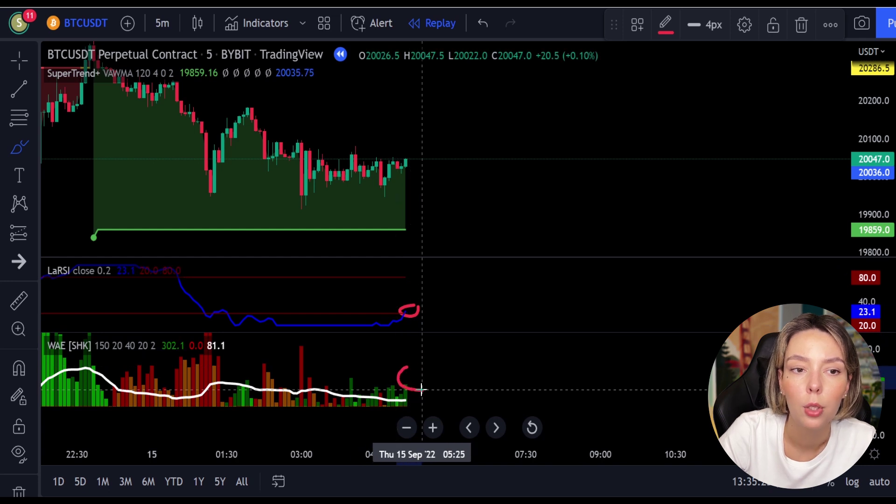
{"action": "key", "text": "ctrl+z"}
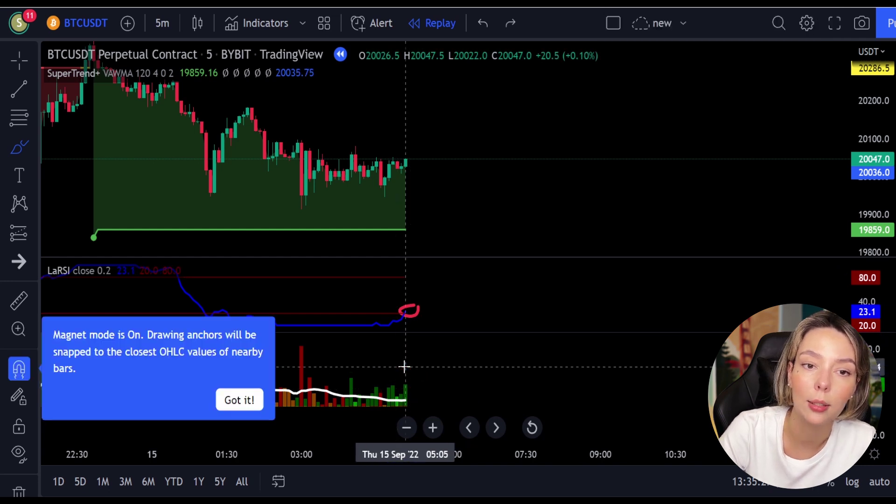
Place a long position on the last candle with 137 stop and 208.5 target, then replay to target
{"action": "left_click", "coordinate": [19, 234]}
{"action": "left_click", "coordinate": [409, 159]}
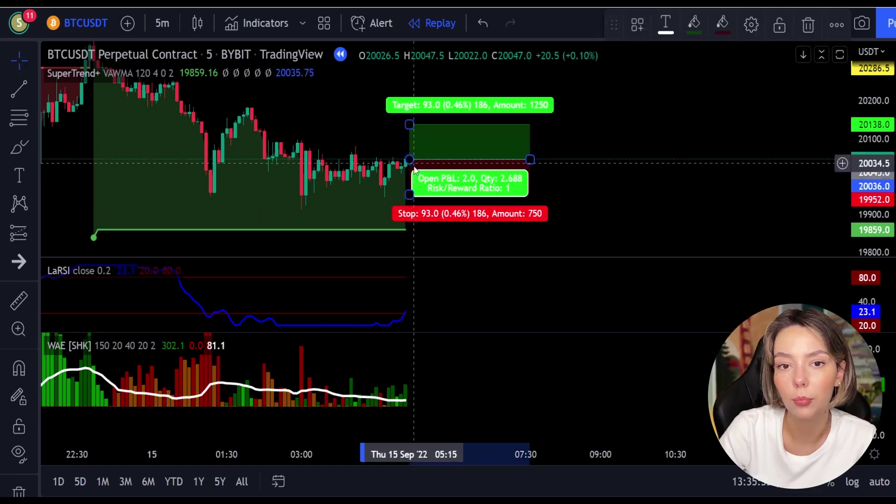
{"action": "left_click_drag", "start_coordinate": [409, 193], "coordinate": [409, 211]}
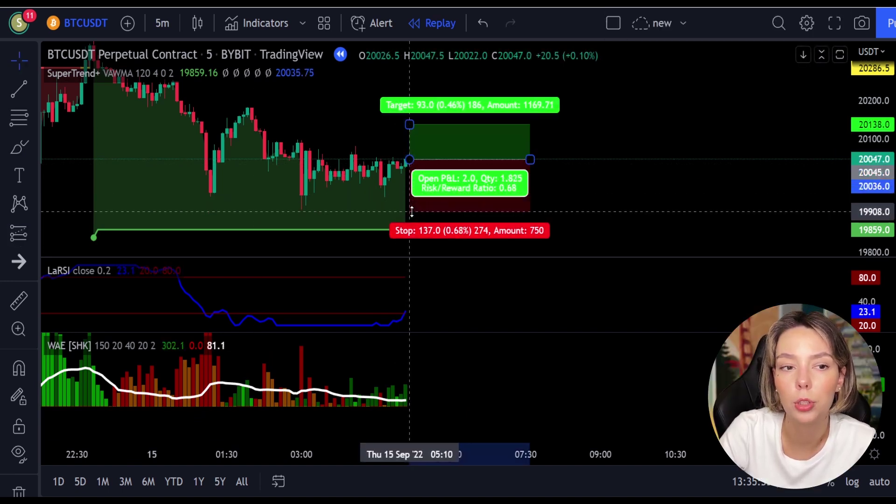
{"action": "mouse_move", "coordinate": [568, 146]}
{"action": "left_mouse_down"}
{"action": "mouse_move", "coordinate": [547, 207]}
{"action": "mouse_move", "coordinate": [544, 183]}
{"action": "left_mouse_up"}
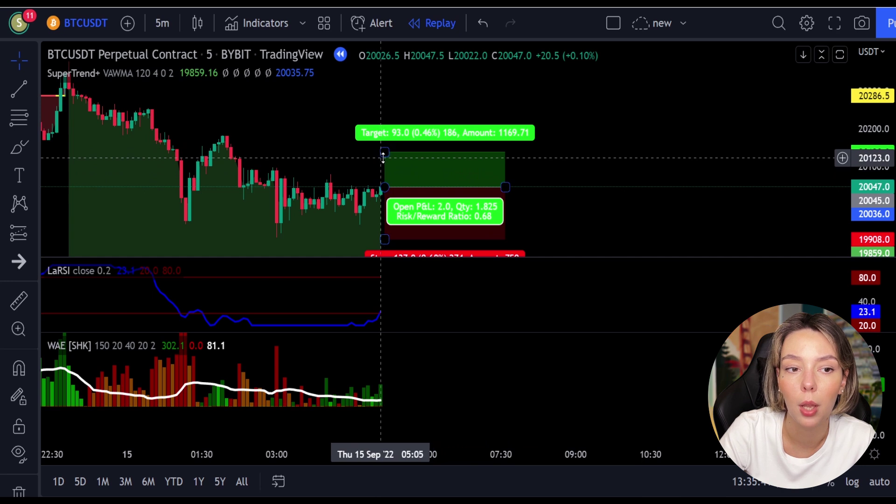
{"action": "left_click_drag", "start_coordinate": [386, 151], "coordinate": [392, 107]}
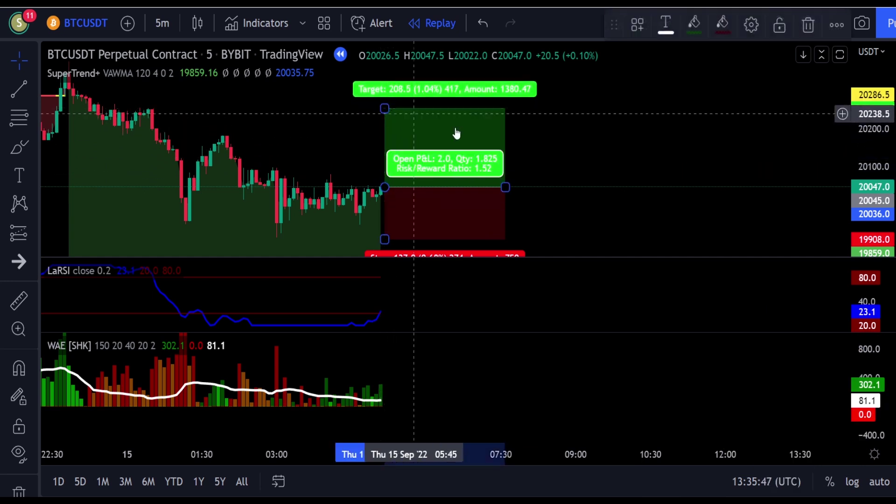
{"action": "left_click", "coordinate": [421, 501]}
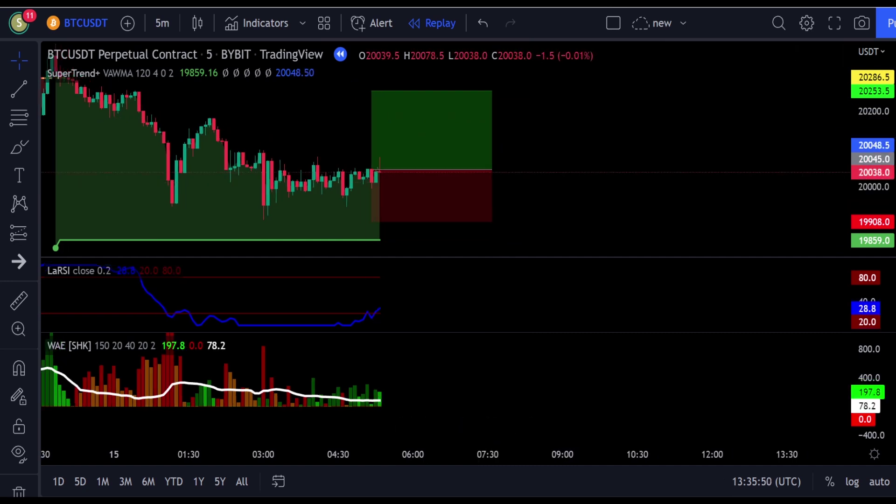
{"action": "left_click", "coordinate": [422, 500]}
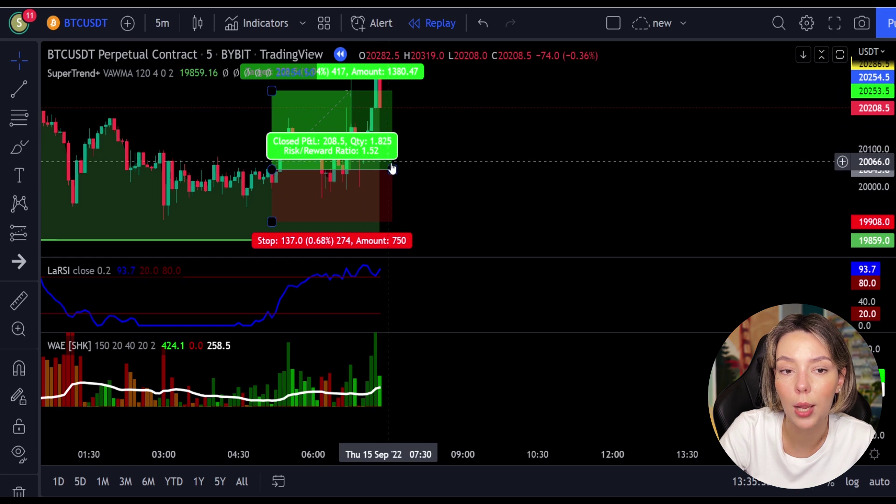
Shorten the long position, circle the candles, WAE bars and LaRSI end in red, then undo
{"action": "left_click_drag", "start_coordinate": [392, 169], "coordinate": [369, 169]}
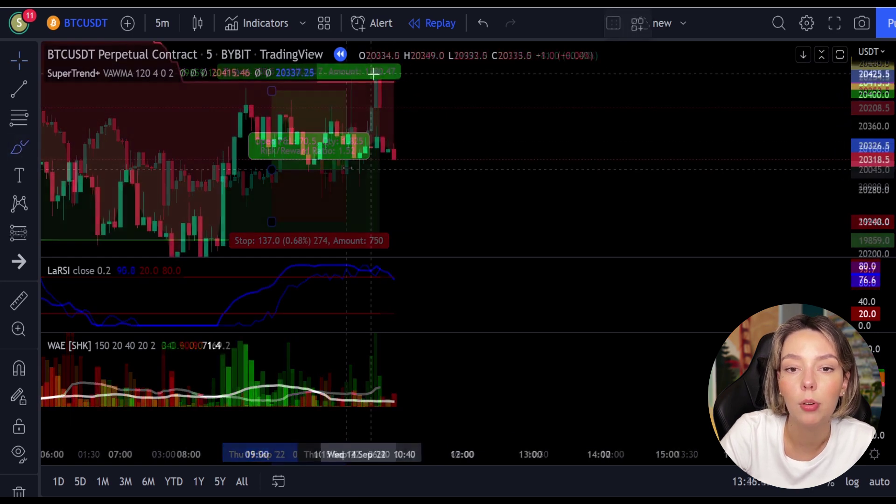
{"action": "mouse_move", "coordinate": [332, 98]}
{"action": "left_mouse_down"}
{"action": "mouse_move", "coordinate": [450, 96]}
{"action": "mouse_move", "coordinate": [399, 75]}
{"action": "mouse_move", "coordinate": [388, 79]}
{"action": "left_mouse_up"}
{"action": "mouse_move", "coordinate": [400, 375]}
{"action": "left_mouse_down"}
{"action": "mouse_move", "coordinate": [369, 402]}
{"action": "mouse_move", "coordinate": [412, 403]}
{"action": "left_mouse_up"}
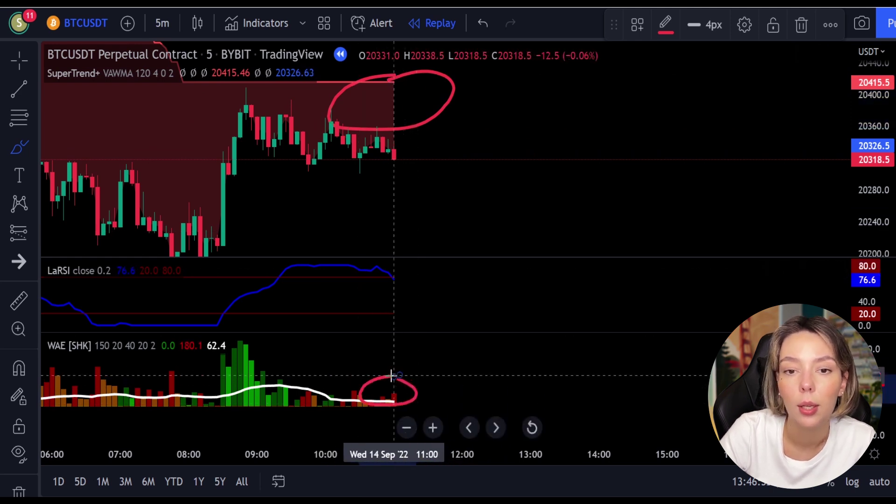
{"action": "mouse_move", "coordinate": [389, 271]}
{"action": "left_mouse_down"}
{"action": "mouse_move", "coordinate": [380, 284]}
{"action": "mouse_move", "coordinate": [412, 275]}
{"action": "left_mouse_up"}
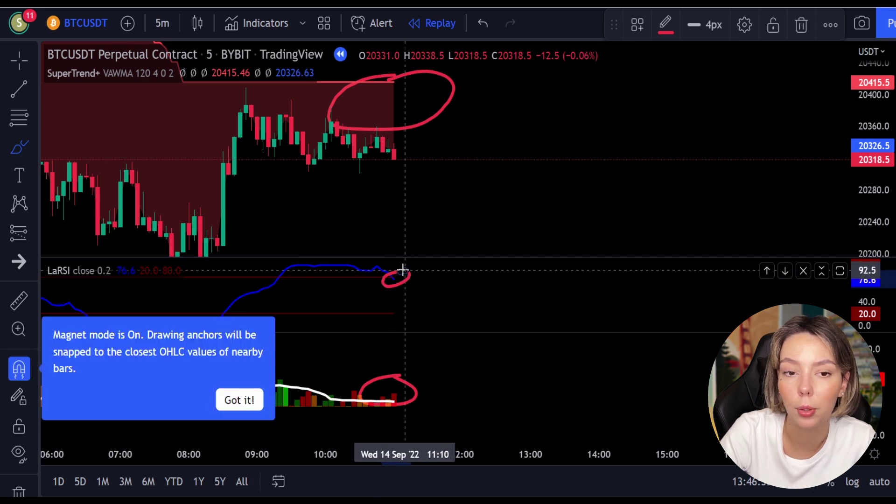
{"action": "key", "text": "ctrl+z"}
{"action": "key", "text": "ctrl+z"}
{"action": "key", "text": "ctrl+z"}
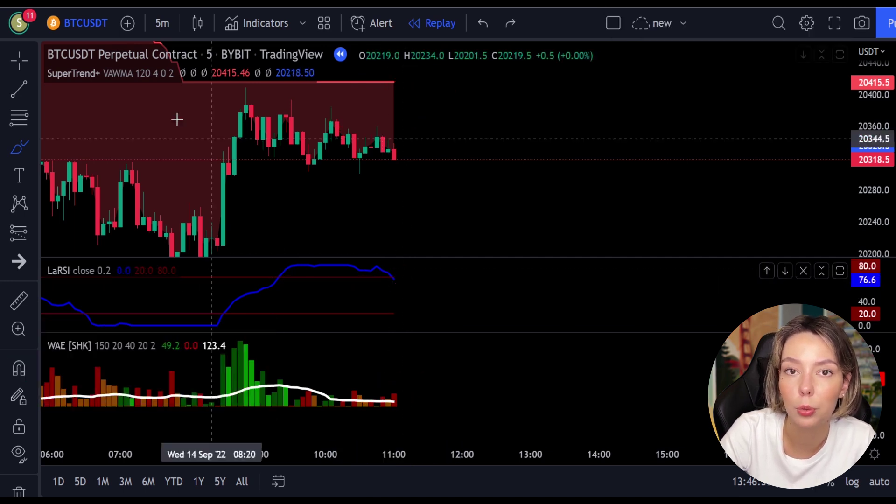
Place a short position on the latest candle with stop 20361.5 and target 20284
{"action": "left_click", "coordinate": [17, 237]}
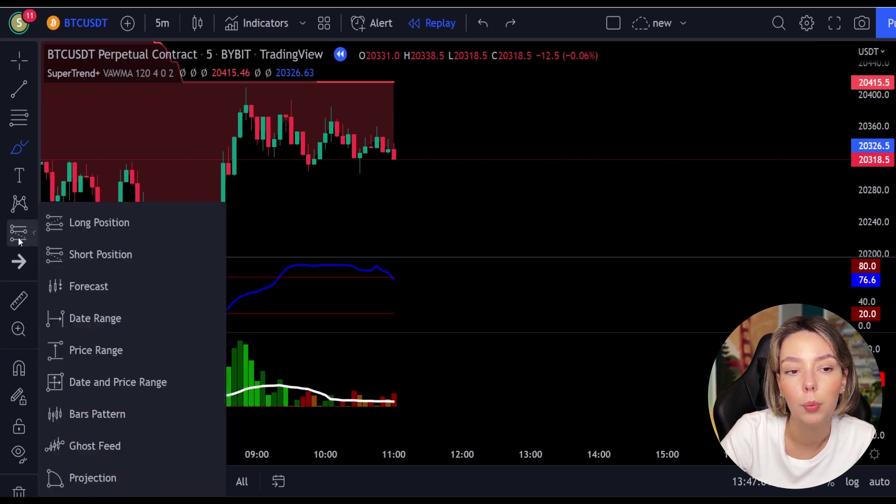
{"action": "left_click", "coordinate": [99, 250]}
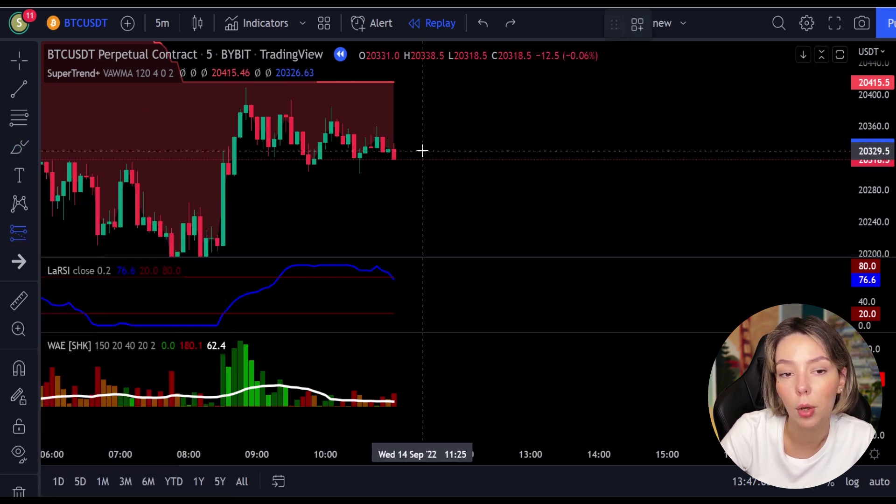
{"action": "left_click", "coordinate": [397, 150]}
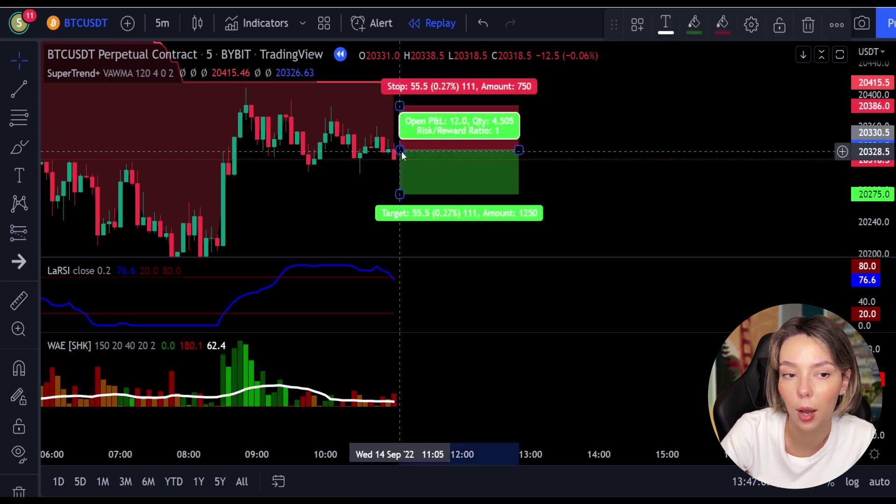
{"action": "left_click_drag", "start_coordinate": [399, 106], "coordinate": [400, 133]}
{"action": "left_click_drag", "start_coordinate": [400, 194], "coordinate": [399, 182]}
{"action": "left_click_drag", "start_coordinate": [400, 133], "coordinate": [400, 125]}
{"action": "left_click_drag", "start_coordinate": [399, 181], "coordinate": [399, 187]}
{"action": "left_click_drag", "start_coordinate": [519, 151], "coordinate": [587, 149]}
Replay until the short hits its target, then shorten the position box
{"action": "left_click", "coordinate": [421, 467]}
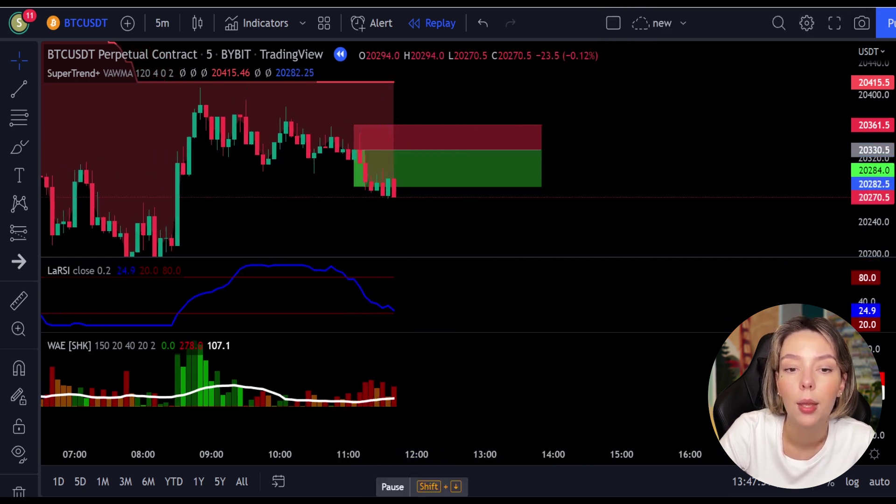
{"action": "key", "text": "shift+Down"}
{"action": "key", "text": "shift+Right"}
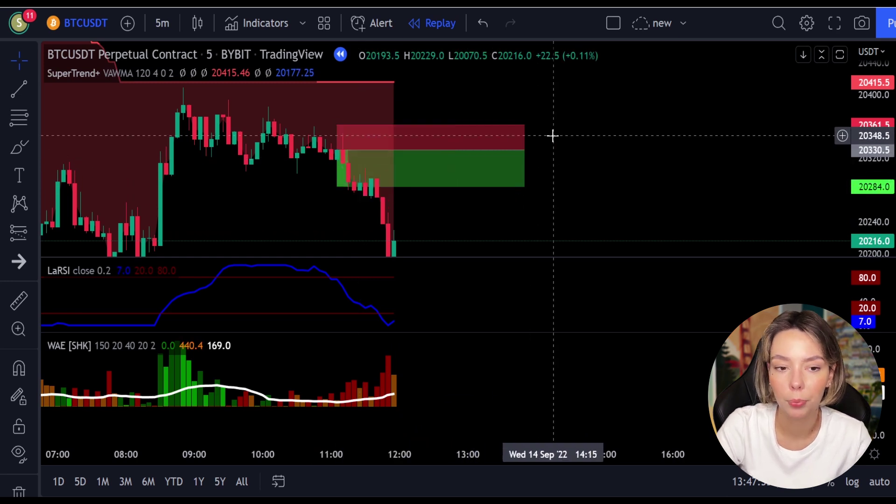
{"action": "left_click_drag", "start_coordinate": [523, 150], "coordinate": [351, 184]}
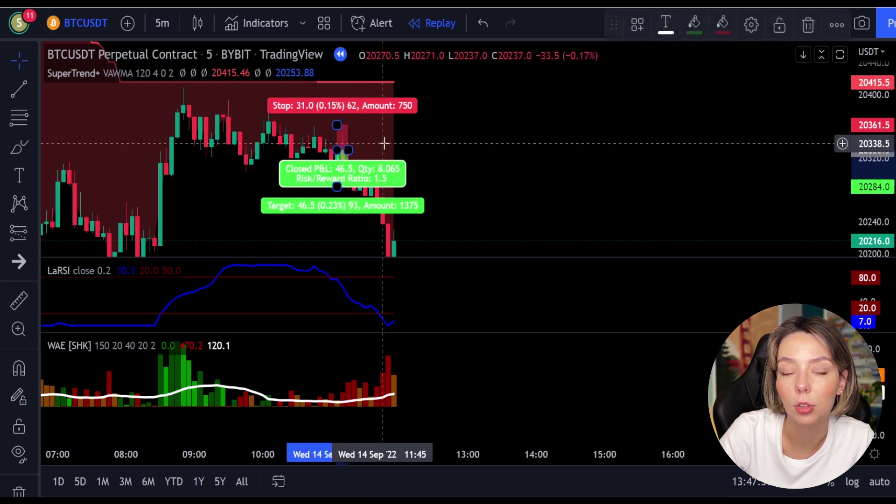
{"action": "left_click", "coordinate": [500, 107]}
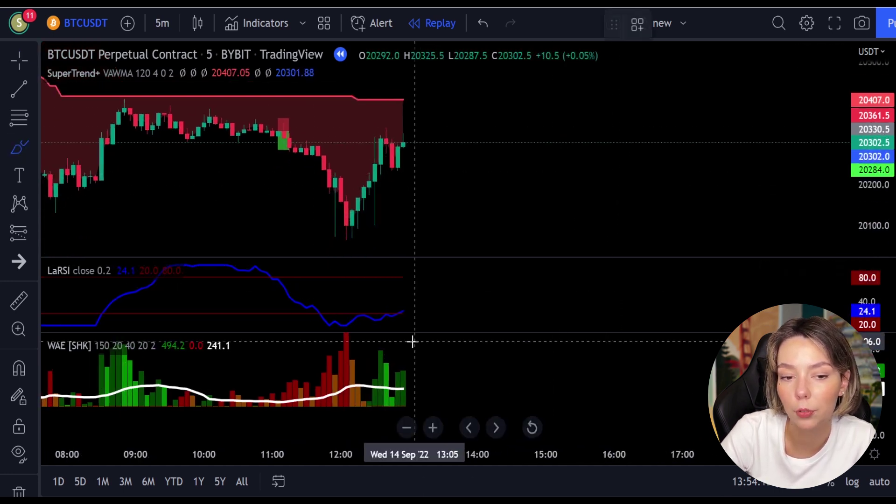
Circle the WAE bars, LaRSI end and candle tops in red, undoing the unwanted strokes
{"action": "mouse_move", "coordinate": [412, 344]}
{"action": "left_mouse_down"}
{"action": "mouse_move", "coordinate": [368, 352]}
{"action": "mouse_move", "coordinate": [379, 380]}
{"action": "mouse_move", "coordinate": [424, 362]}
{"action": "left_mouse_up"}
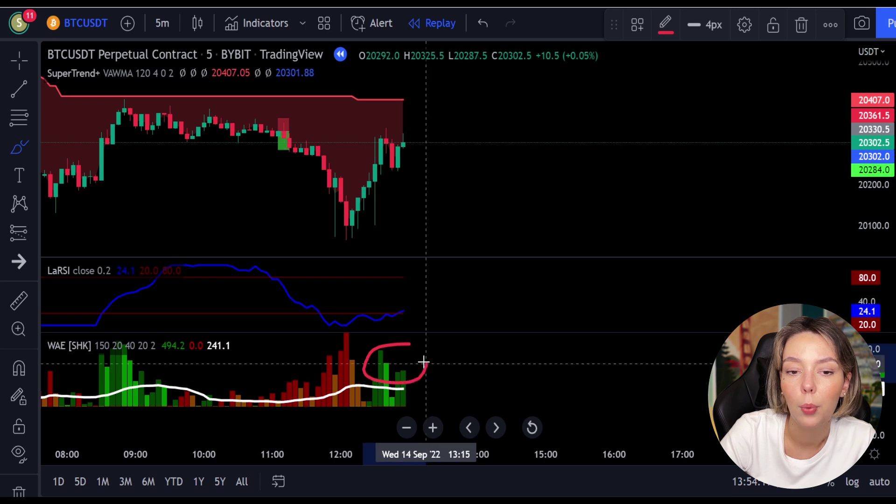
{"action": "mouse_move", "coordinate": [414, 295]}
{"action": "left_mouse_down"}
{"action": "mouse_move", "coordinate": [392, 305]}
{"action": "mouse_move", "coordinate": [425, 309]}
{"action": "left_mouse_up"}
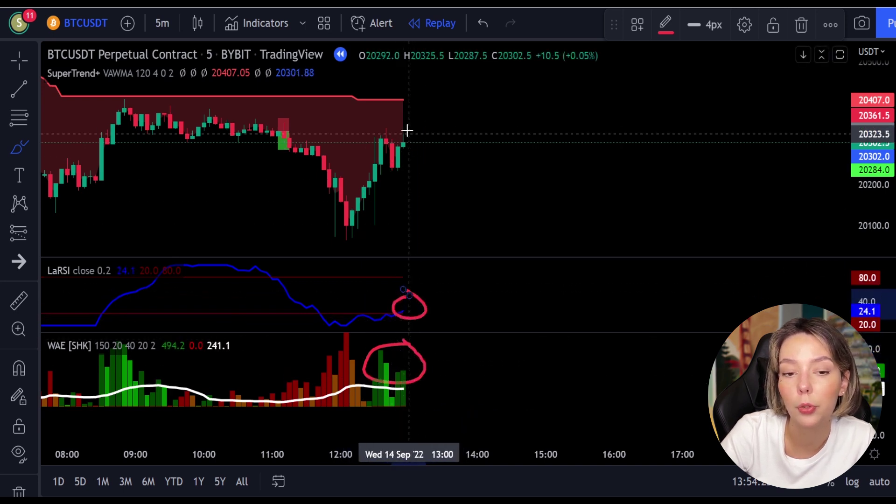
{"action": "left_click_drag", "start_coordinate": [388, 100], "coordinate": [341, 128]}
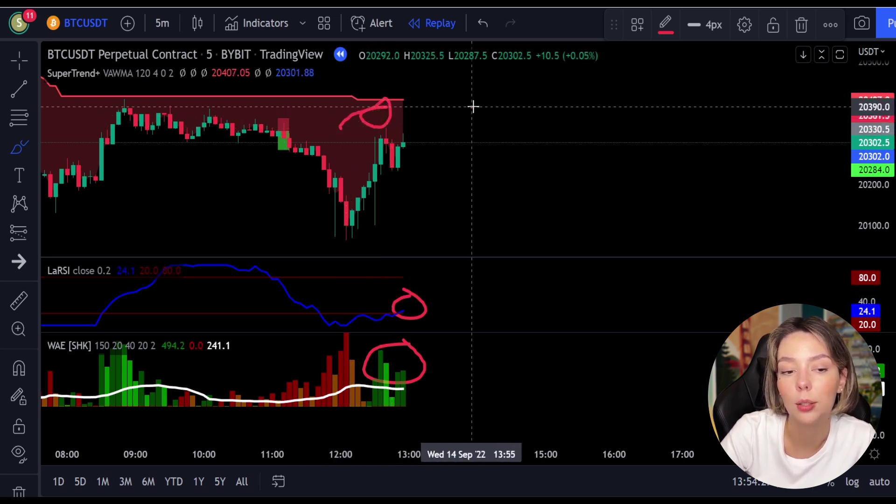
{"action": "left_click_drag", "start_coordinate": [474, 107], "coordinate": [602, 155]}
{"action": "left_click_drag", "start_coordinate": [590, 79], "coordinate": [502, 192]}
{"action": "key", "text": "ctrl+z"}
{"action": "key", "text": "ctrl+z"}
{"action": "key", "text": "ctrl+z"}
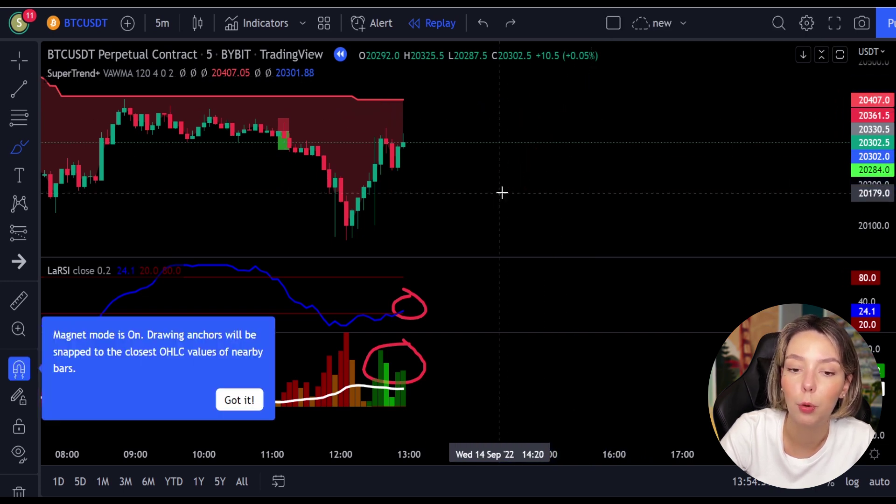
{"action": "key", "text": "ctrl+z"}
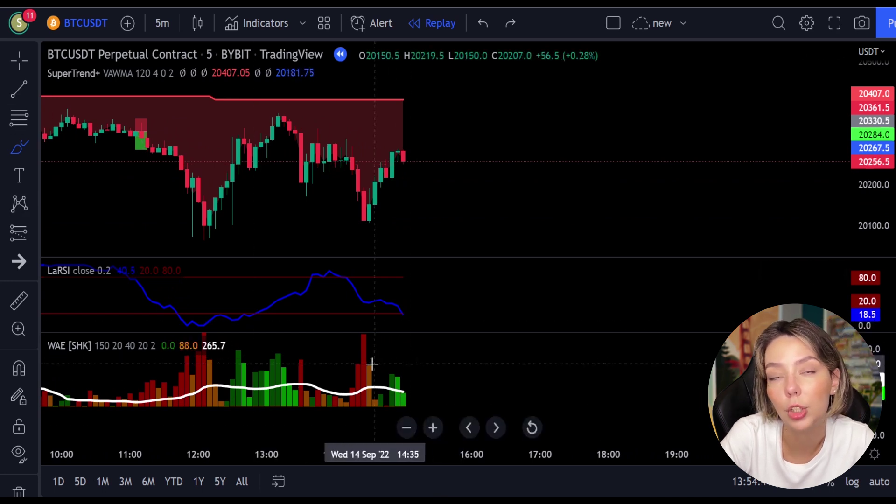
{"action": "left_click_drag", "start_coordinate": [375, 361], "coordinate": [344, 372]}
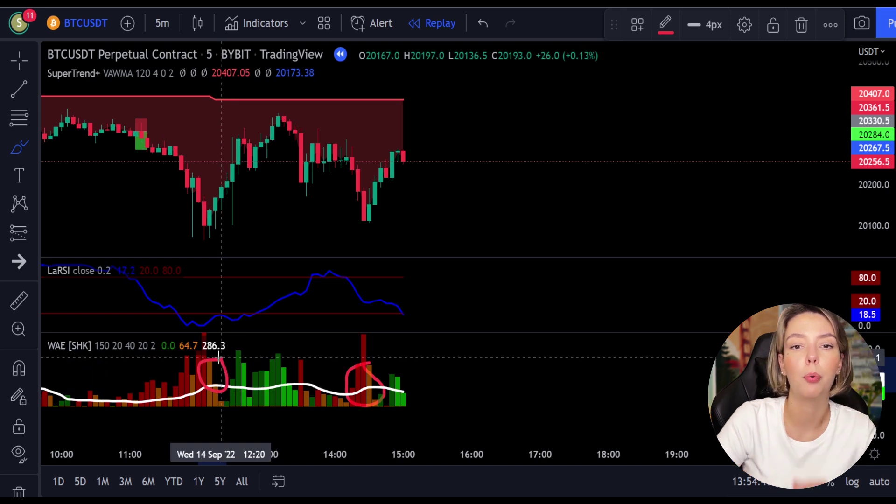
{"action": "key", "text": "ctrl"}
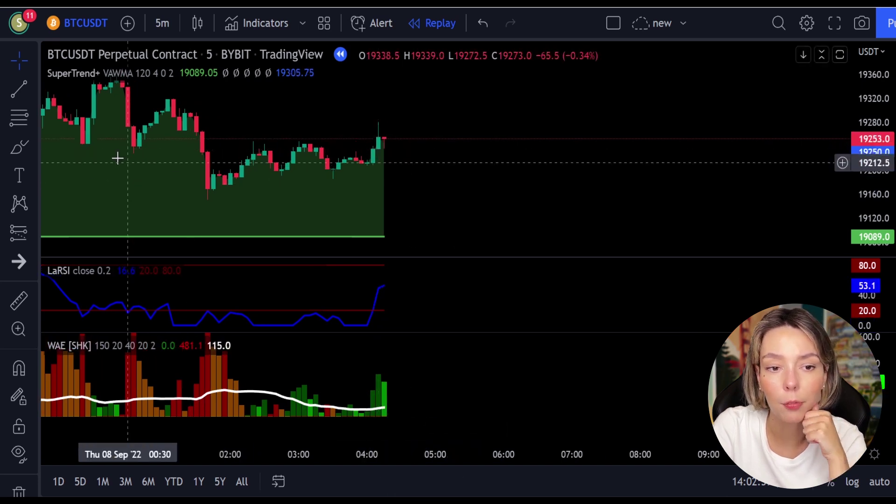
Draw a red brush circle below the latest candles, then undo it
{"action": "left_click", "coordinate": [19, 147]}
{"action": "mouse_move", "coordinate": [397, 184]}
{"action": "left_mouse_down"}
{"action": "mouse_move", "coordinate": [376, 226]}
{"action": "mouse_move", "coordinate": [380, 180]}
{"action": "left_mouse_up"}
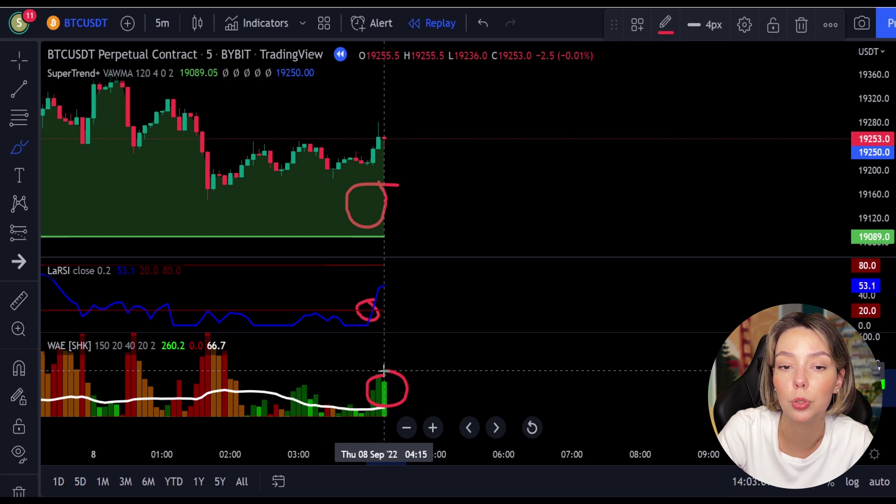
{"action": "key", "text": "ctrl+z"}
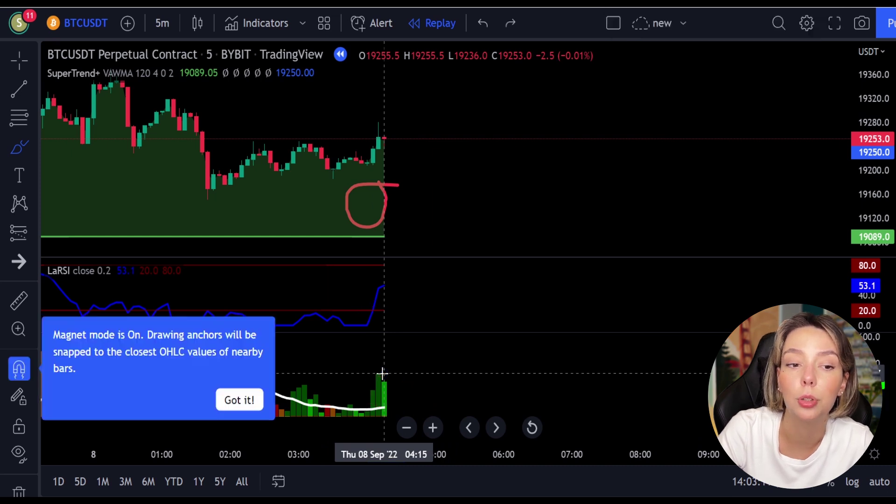
Place a long position near 19253 with stop 19180.5 and target 19359
{"action": "left_click", "coordinate": [28, 234]}
{"action": "left_click", "coordinate": [75, 231]}
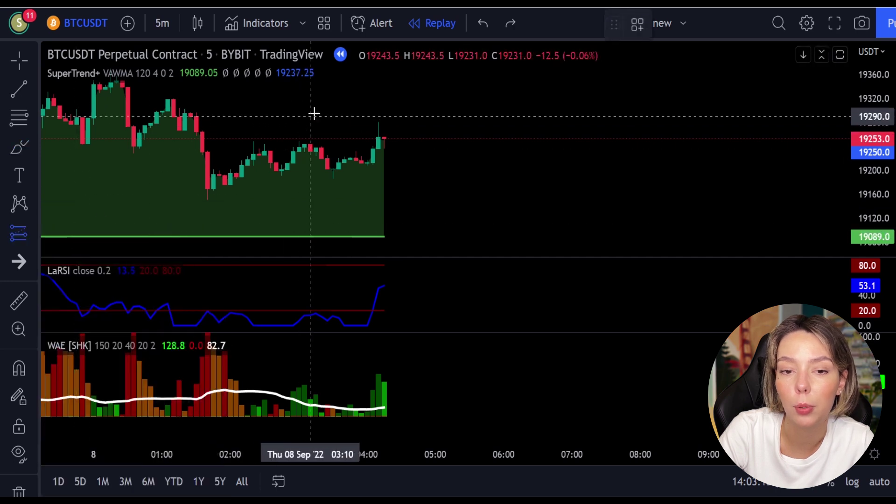
{"action": "left_click", "coordinate": [385, 139]}
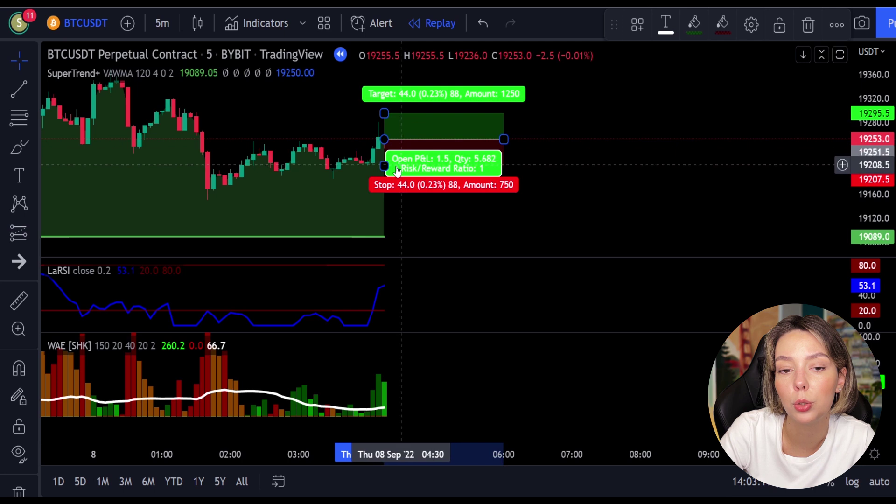
{"action": "left_click_drag", "start_coordinate": [385, 166], "coordinate": [388, 180]}
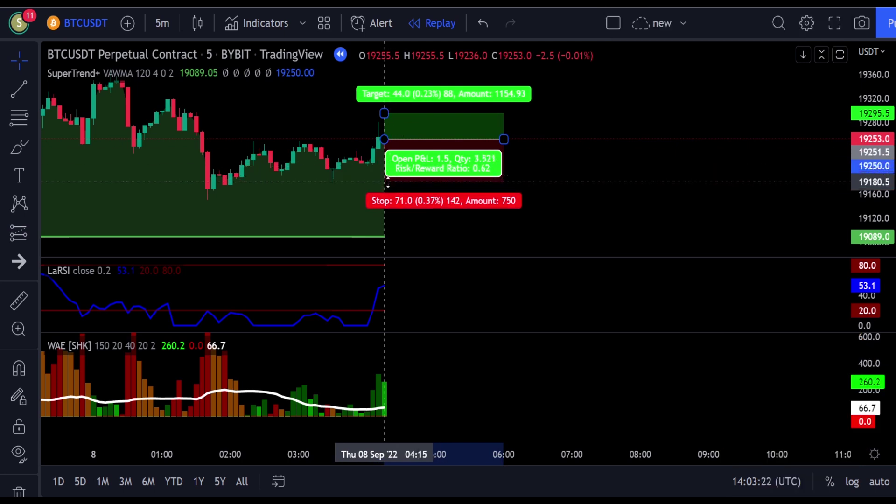
{"action": "left_click_drag", "start_coordinate": [547, 120], "coordinate": [547, 192]}
{"action": "left_click_drag", "start_coordinate": [387, 173], "coordinate": [393, 133]}
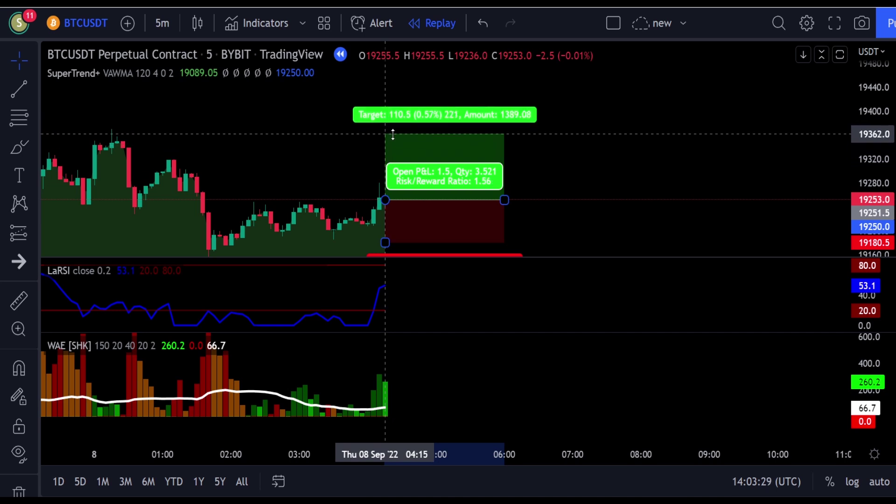
{"action": "left_click_drag", "start_coordinate": [504, 200], "coordinate": [641, 193]}
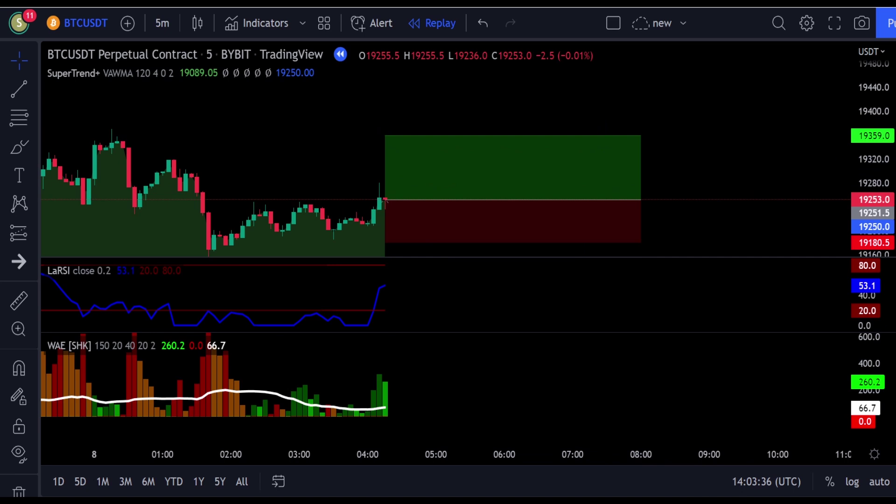
Replay as price rallies toward the target, then narrow the position box
{"action": "left_click", "coordinate": [392, 486]}
{"action": "left_click", "coordinate": [393, 487]}
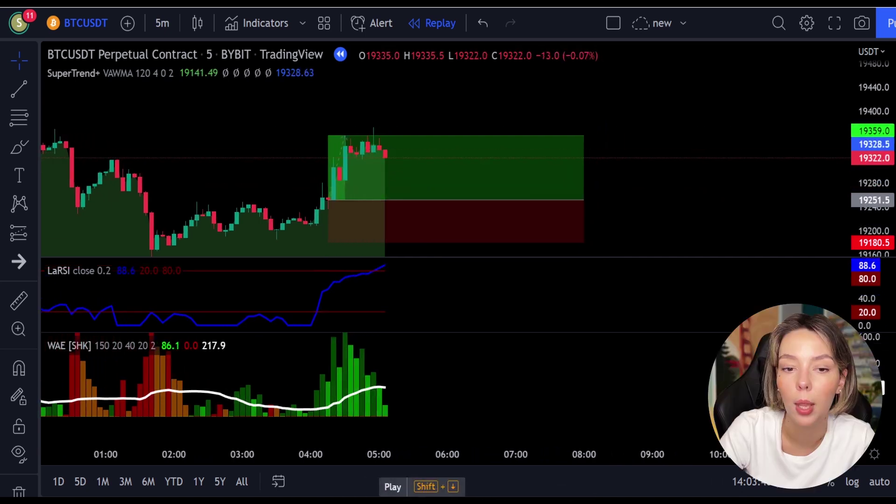
{"action": "left_click_drag", "start_coordinate": [584, 201], "coordinate": [348, 225]}
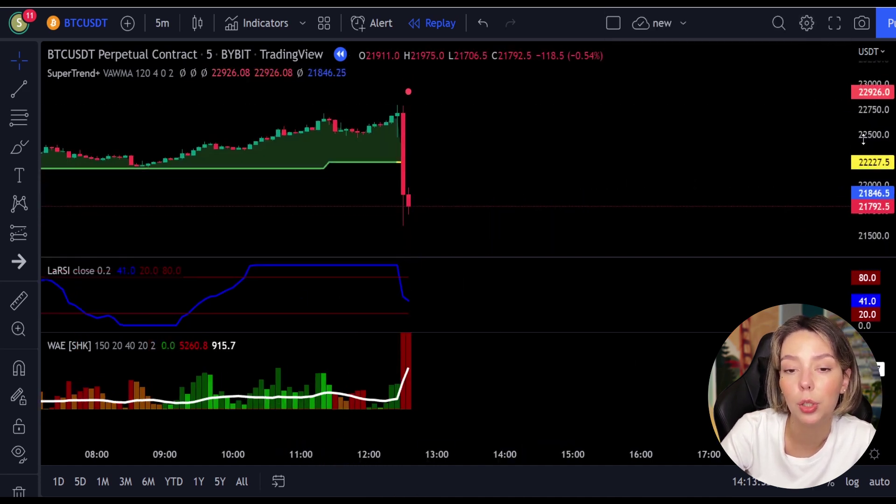
Circle the LaRSI peak, large WAE bar and red dot atop the big candle in red, then undo
{"action": "mouse_move", "coordinate": [412, 274]}
{"action": "left_mouse_down"}
{"action": "mouse_move", "coordinate": [385, 276]}
{"action": "mouse_move", "coordinate": [398, 288]}
{"action": "mouse_move", "coordinate": [414, 275]}
{"action": "left_mouse_up"}
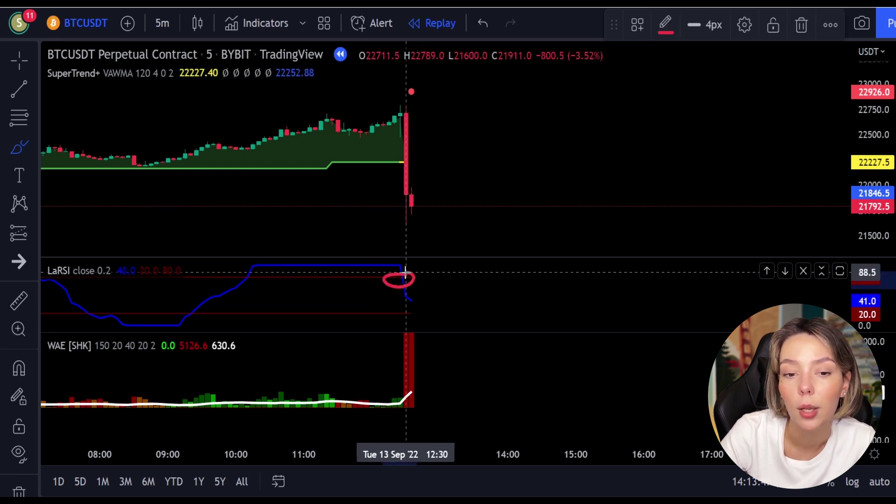
{"action": "mouse_move", "coordinate": [429, 351]}
{"action": "left_mouse_down"}
{"action": "mouse_move", "coordinate": [378, 378]}
{"action": "mouse_move", "coordinate": [435, 376]}
{"action": "left_mouse_up"}
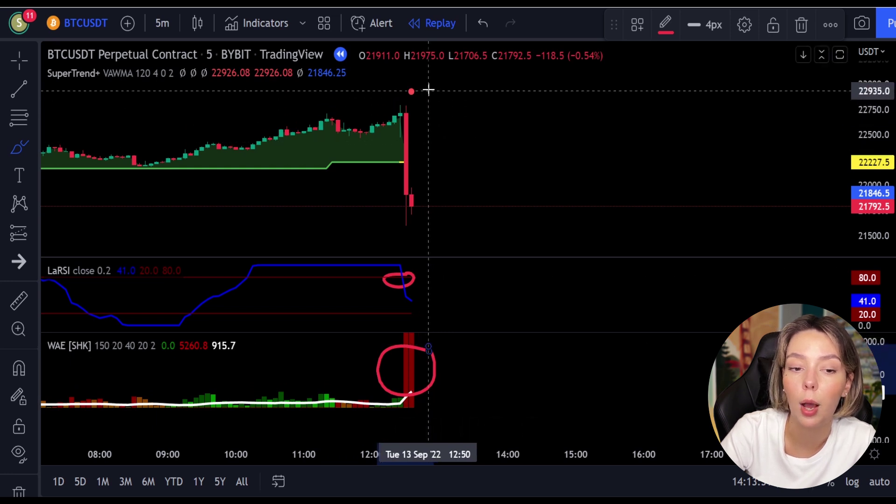
{"action": "mouse_move", "coordinate": [430, 86]}
{"action": "left_mouse_down"}
{"action": "mouse_move", "coordinate": [410, 85]}
{"action": "mouse_move", "coordinate": [430, 123]}
{"action": "left_mouse_up"}
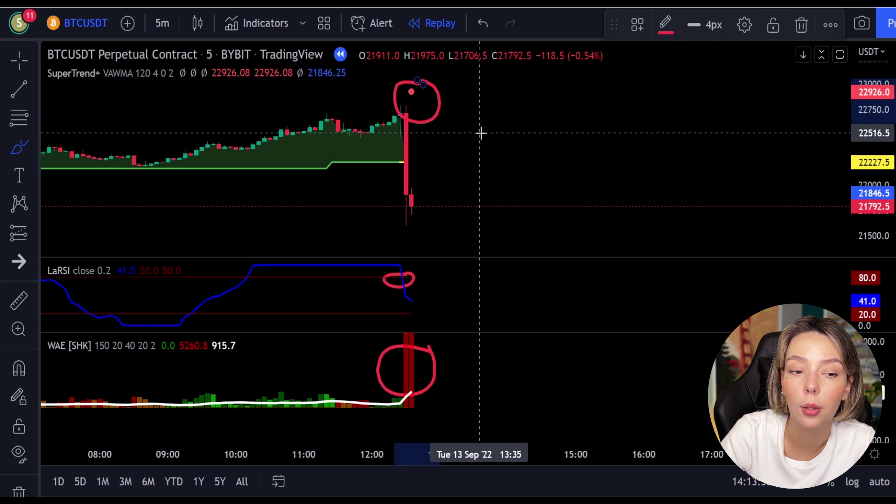
{"action": "key", "text": "ctrl+z"}
{"action": "key", "text": "ctrl+z"}
{"action": "key", "text": "ctrl+z"}
Place a short position at 21806 on the big red candle, stop 22824.5, target 20275
{"action": "left_click", "coordinate": [21, 239]}
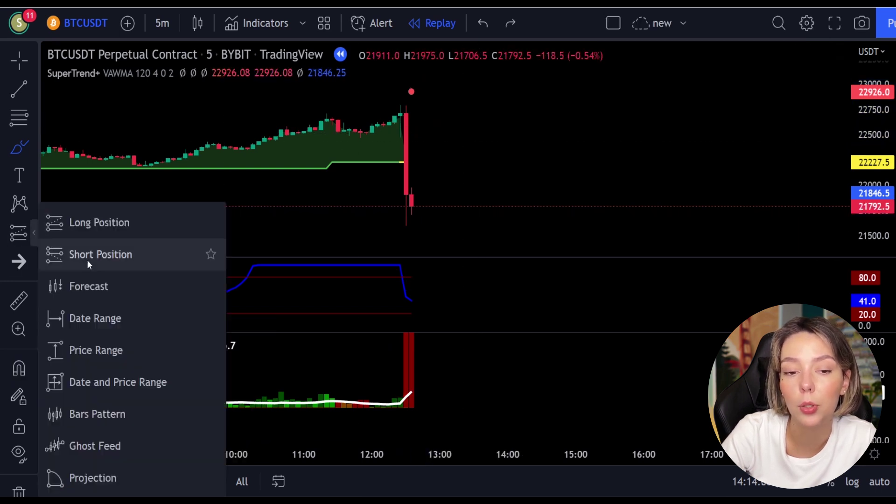
{"action": "left_click", "coordinate": [87, 264]}
{"action": "left_click", "coordinate": [411, 206]}
{"action": "left_click_drag", "start_coordinate": [411, 170], "coordinate": [411, 100]}
{"action": "left_click_drag", "start_coordinate": [412, 187], "coordinate": [418, 247]}
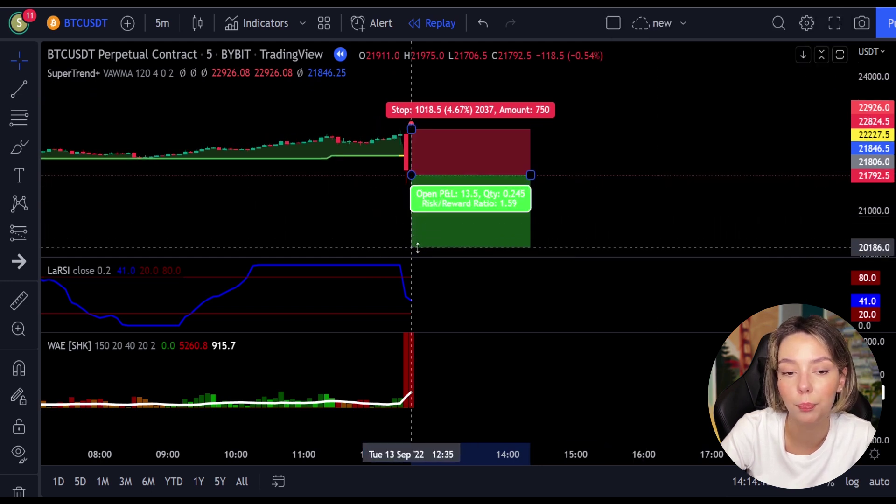
{"action": "left_click_drag", "start_coordinate": [523, 124], "coordinate": [832, 116]}
{"action": "left_click", "coordinate": [530, 216]}
Replay the bars until the short closes at 20,275 for 1,531 profit, resizing the position box
{"action": "left_click_drag", "start_coordinate": [530, 216], "coordinate": [456, 233]}
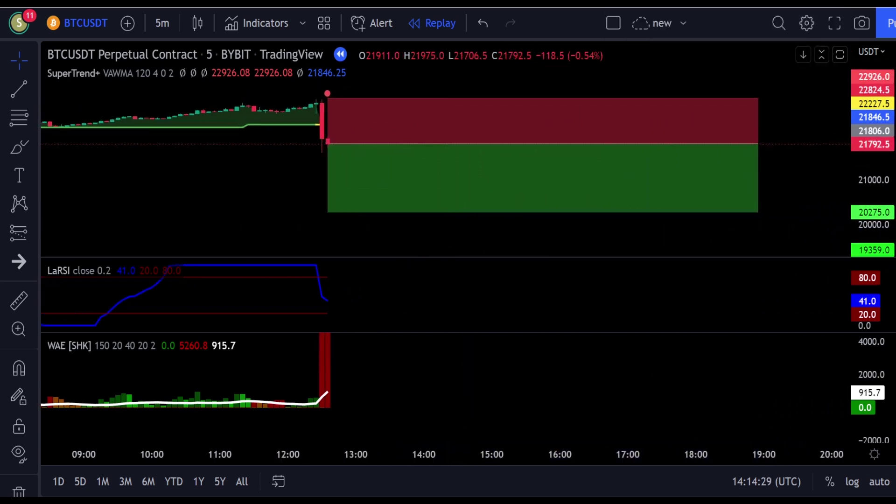
{"action": "key", "text": "shift+Down"}
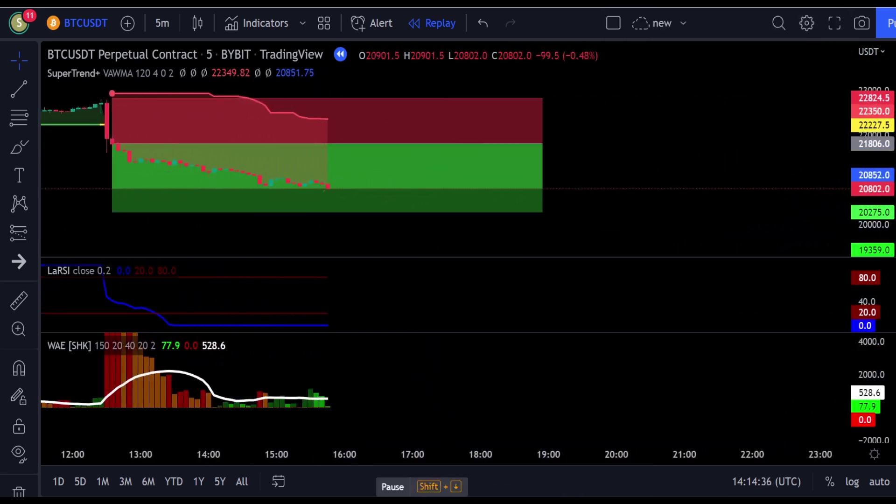
{"action": "key", "text": "shift+Down"}
{"action": "left_click_drag", "start_coordinate": [344, 140], "coordinate": [724, 116]}
{"action": "left_click", "coordinate": [477, 420]}
{"action": "key", "text": "shift+Down"}
{"action": "key", "text": "shift+Down"}
{"action": "mouse_move", "coordinate": [665, 145]}
{"action": "left_mouse_down"}
{"action": "mouse_move", "coordinate": [337, 154]}
{"action": "mouse_move", "coordinate": [296, 181]}
{"action": "left_mouse_up"}
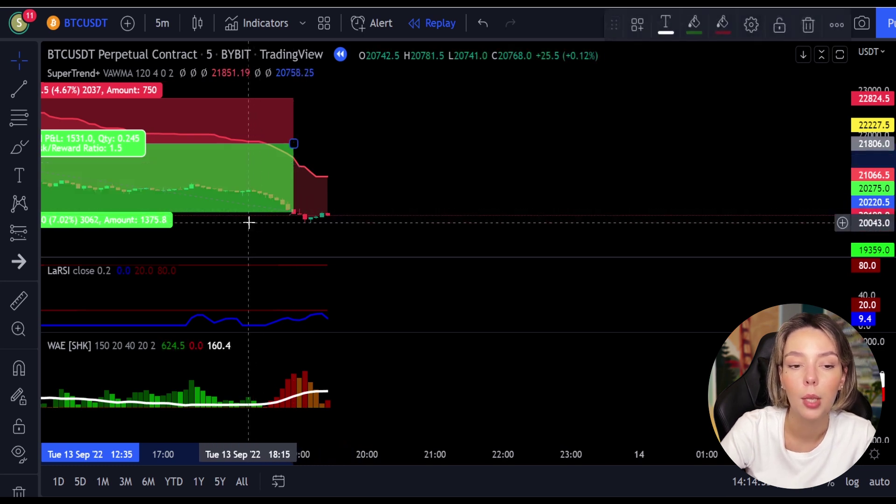
{"action": "left_click_drag", "start_coordinate": [216, 241], "coordinate": [443, 214]}
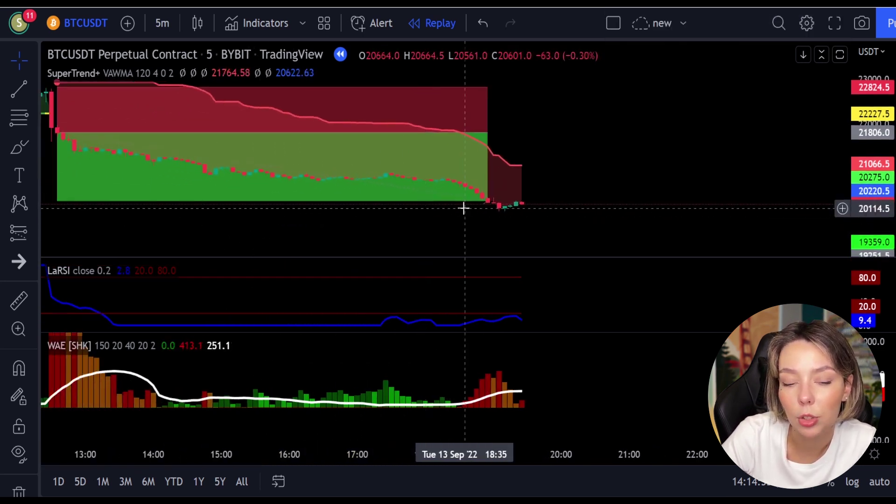